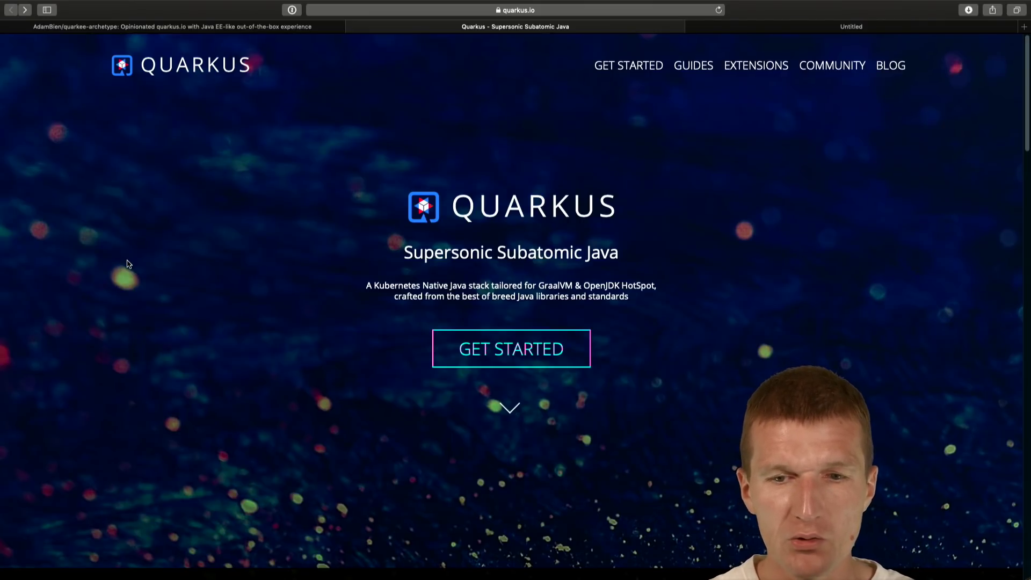
# Open the Quarkus Extensions catalogue to browse the Web extensions list.
pyautogui.click(749, 72)
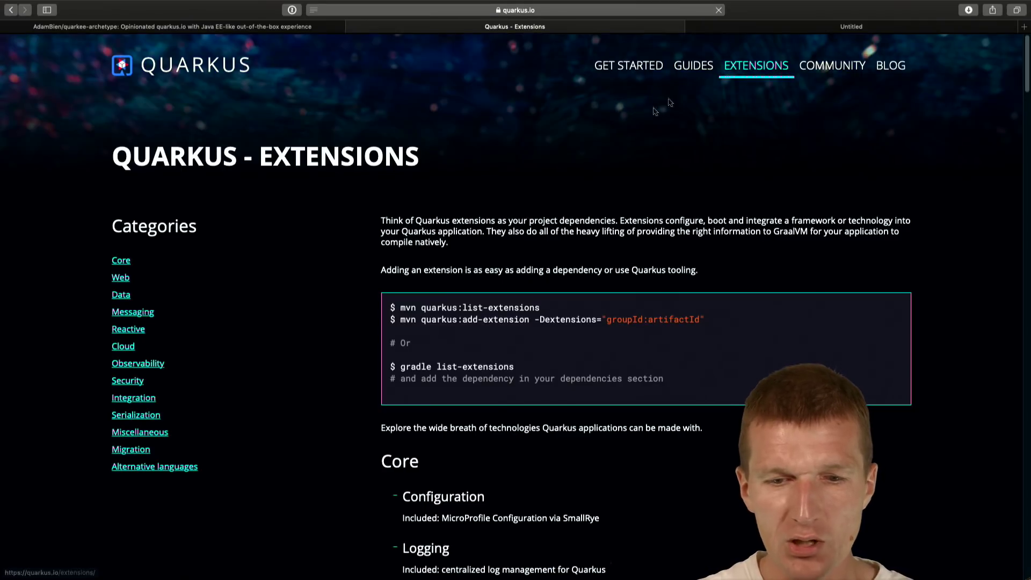
pyautogui.scroll(-2, 610, 138)
pyautogui.scroll(-5, 610, 138)
pyautogui.scroll(-10, 610, 138)
pyautogui.scroll(-3, 610, 138)
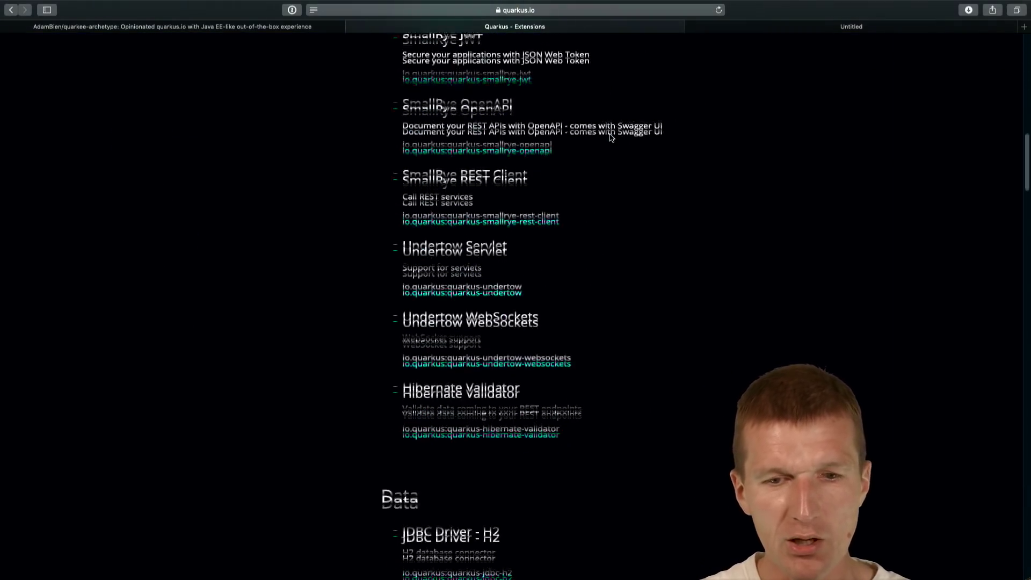
pyautogui.scroll(-2, 610, 137)
pyautogui.scroll(3, 610, 137)
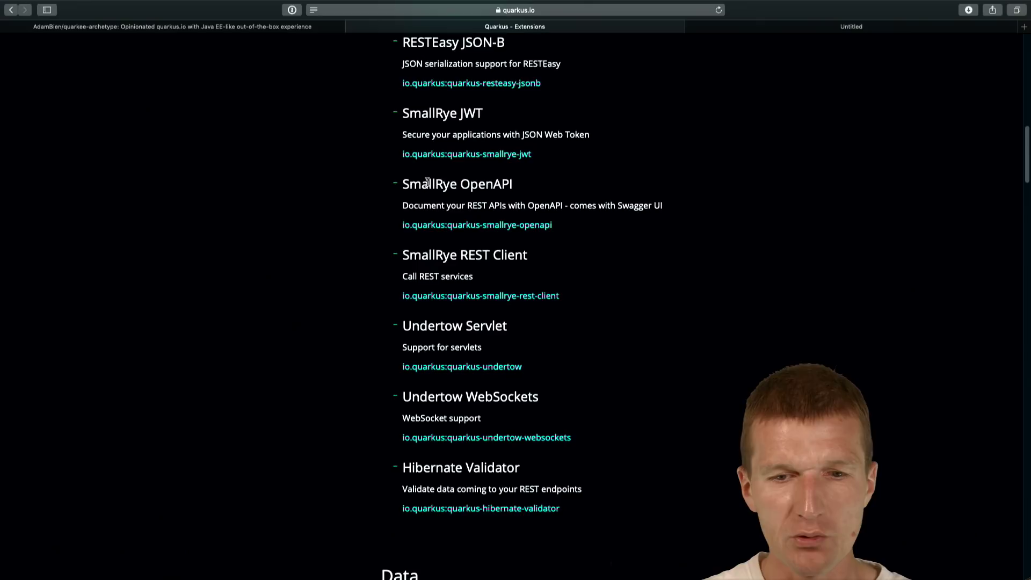
pyautogui.scroll(2, 435, 129)
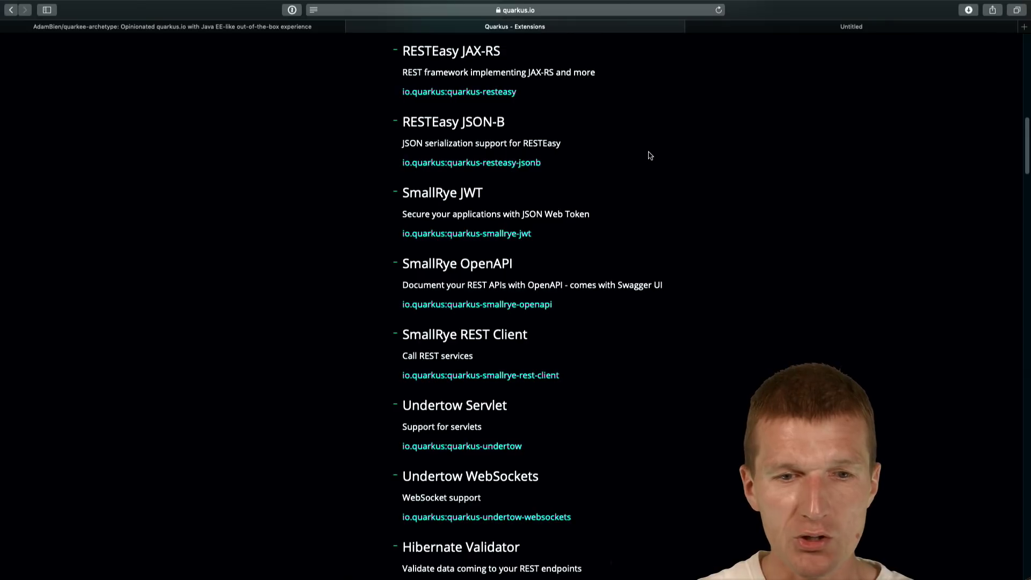
# Switch to the quarkee-archetype GitHub page and select the README's mvn archetype:generate command.
pyautogui.click(258, 29)
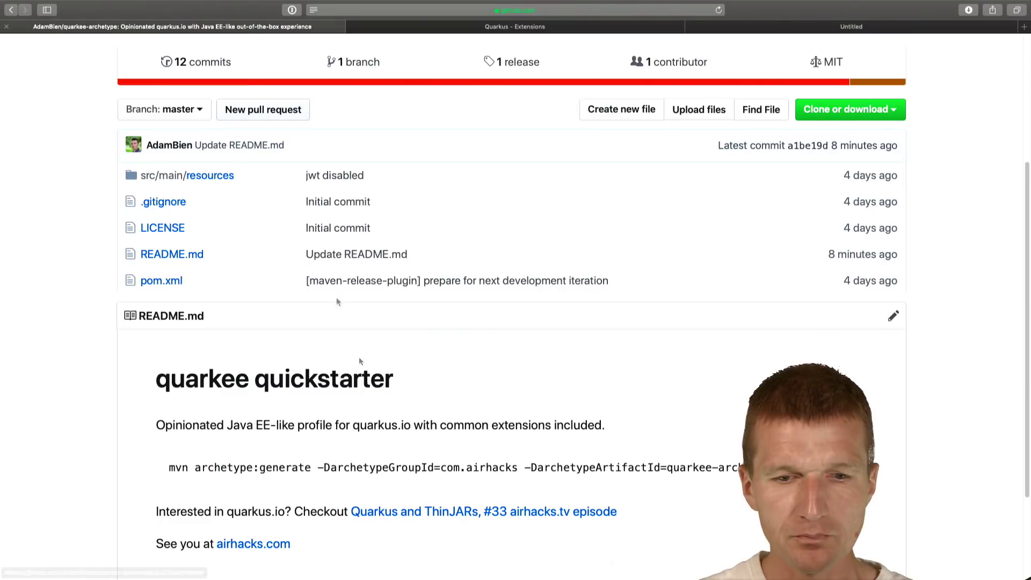
pyautogui.scroll(-1, 396, 409)
pyautogui.scroll(5, 396, 410)
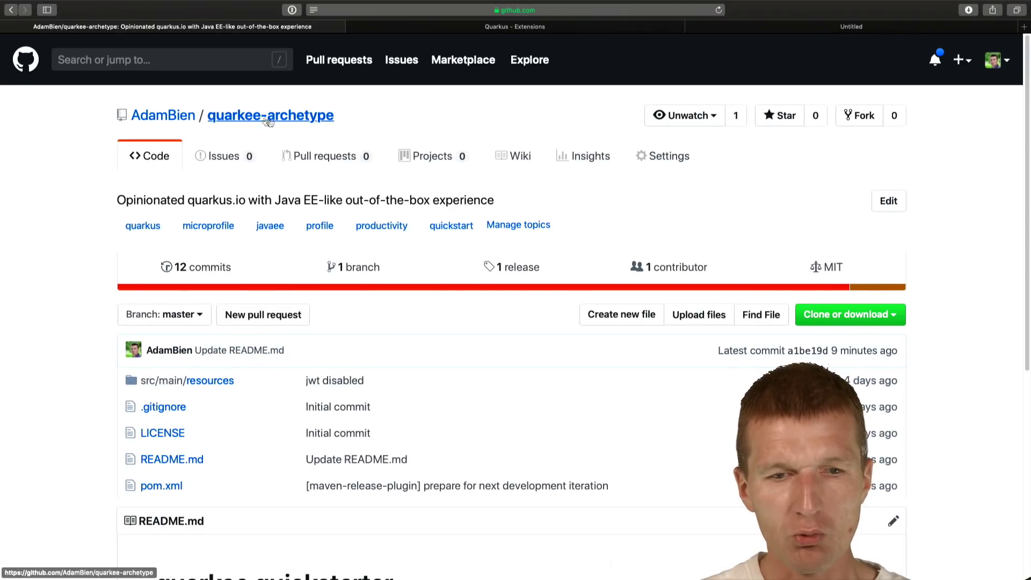
pyautogui.scroll(-2, 260, 166)
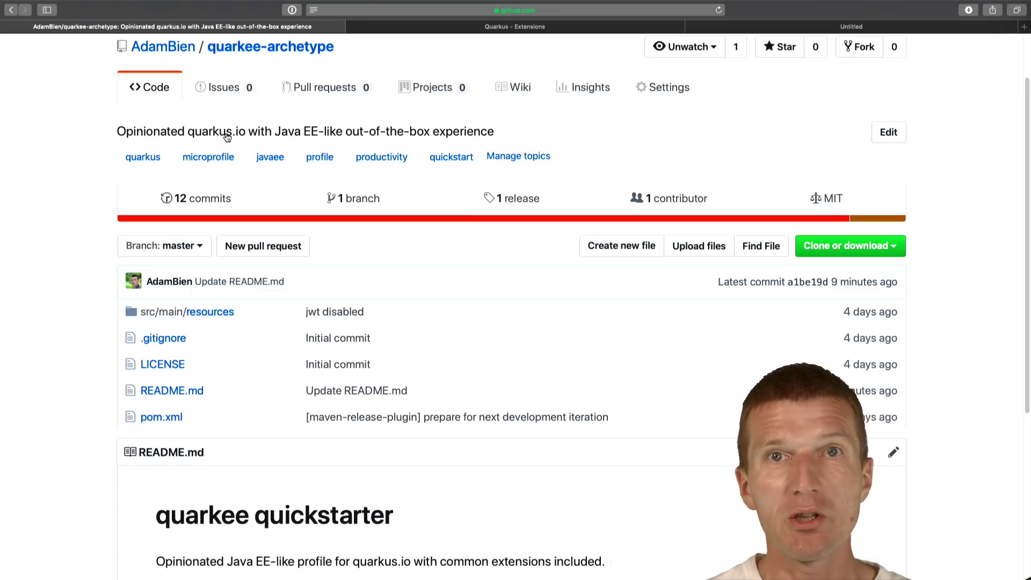
pyautogui.scroll(-5, 227, 137)
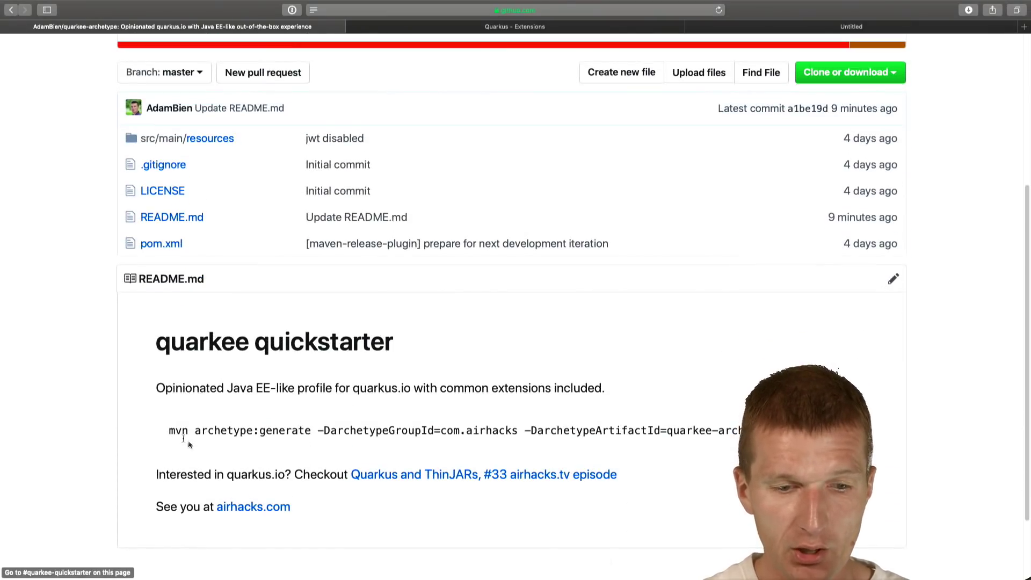
pyautogui.moveTo(170, 430); pyautogui.dragTo(806, 430)
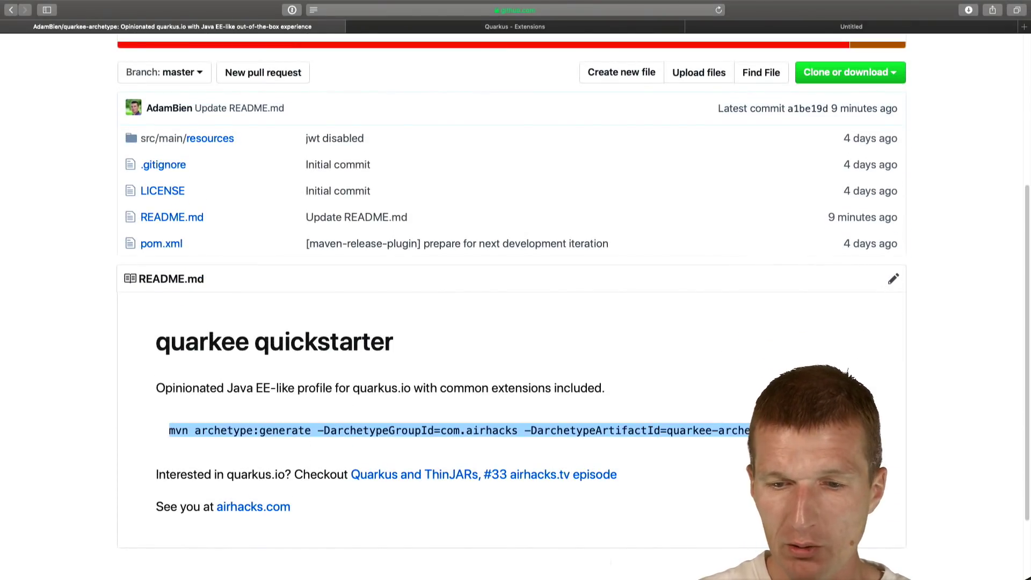
# Copy the mvn archetype:generate command and run it in Terminal.
pyautogui.press('super+c')
pyautogui.hotkey('ctrl', 'Right')
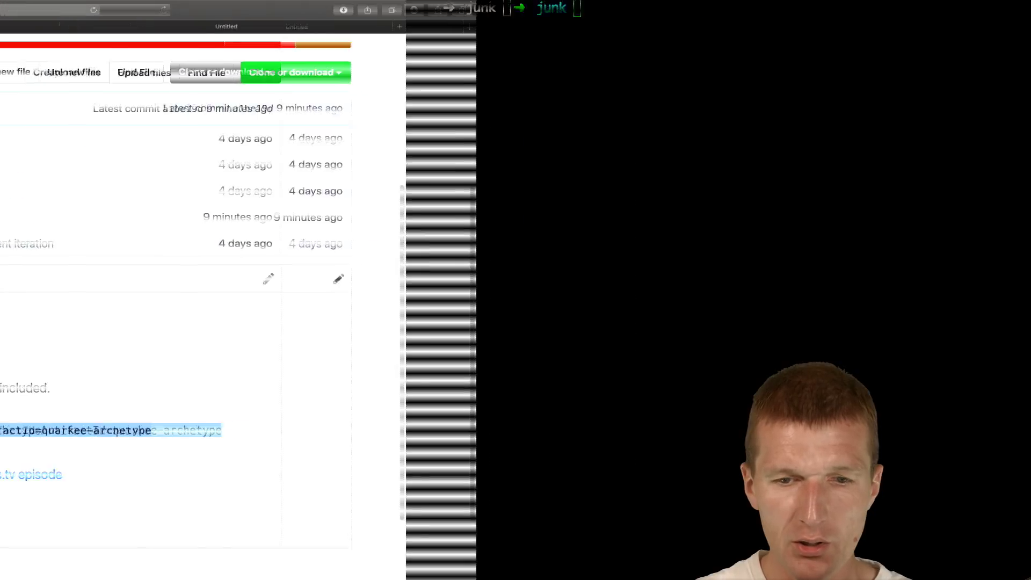
pyautogui.press('super+v')
pyautogui.press('Return')
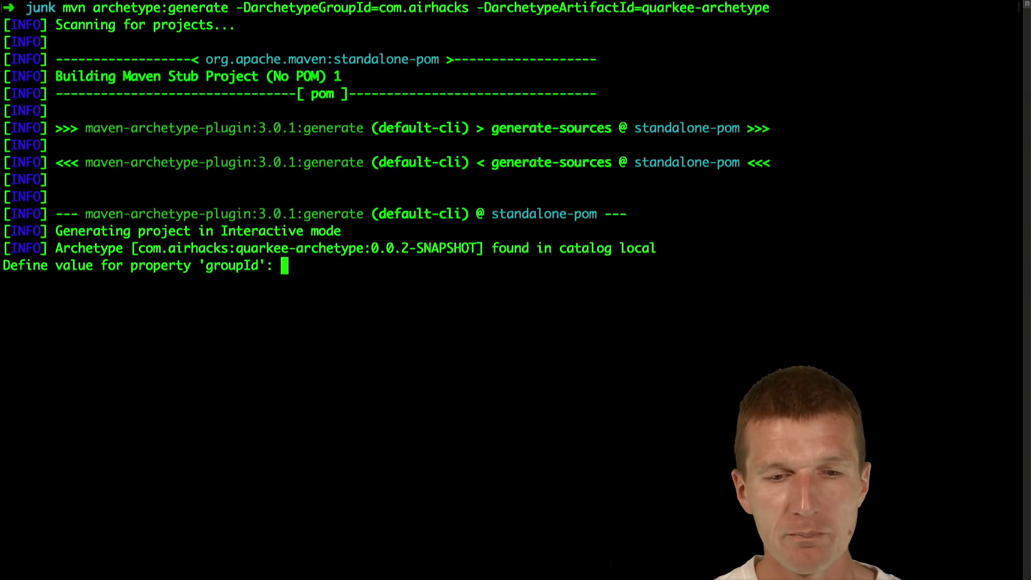
pyautogui.write('com')
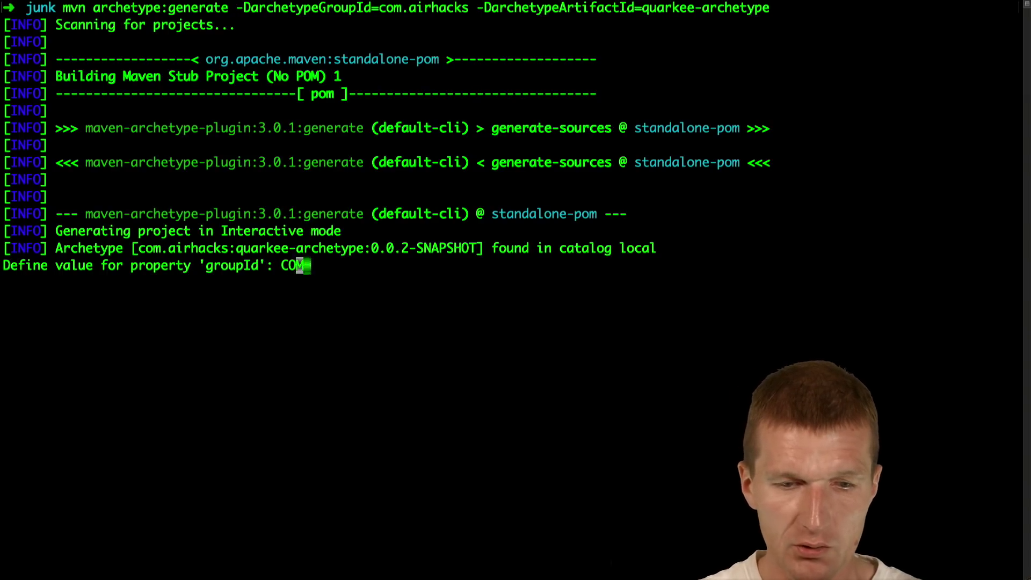
# Generate the project with groupId com.airhacks and artifactId quarkee, then open it using code -n.
pyautogui.press('BackSpace')
pyautogui.press('BackSpace')
pyautogui.press('BackSpace')
pyautogui.write('com.air')
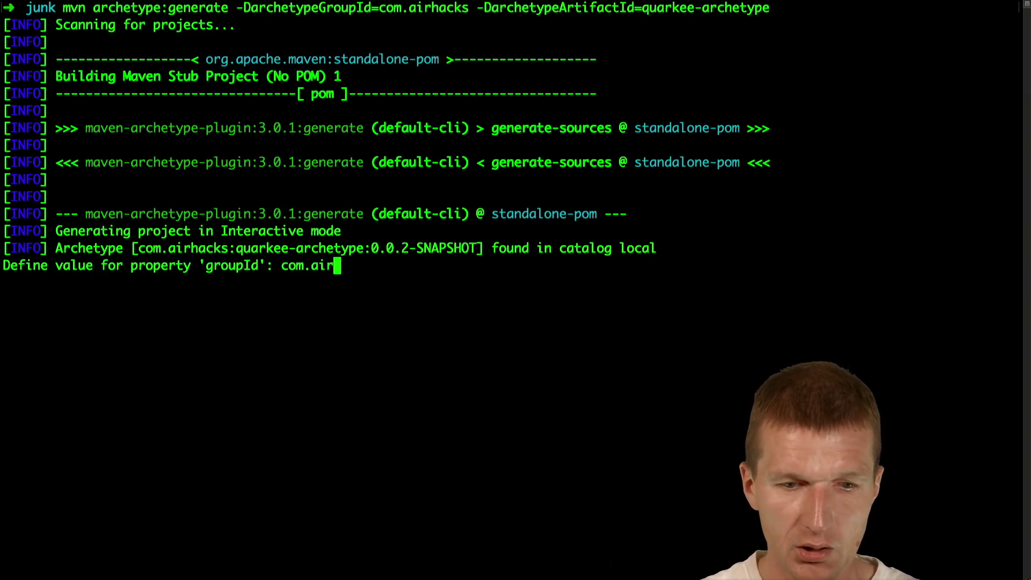
pyautogui.write('hacks')
pyautogui.press('Return')
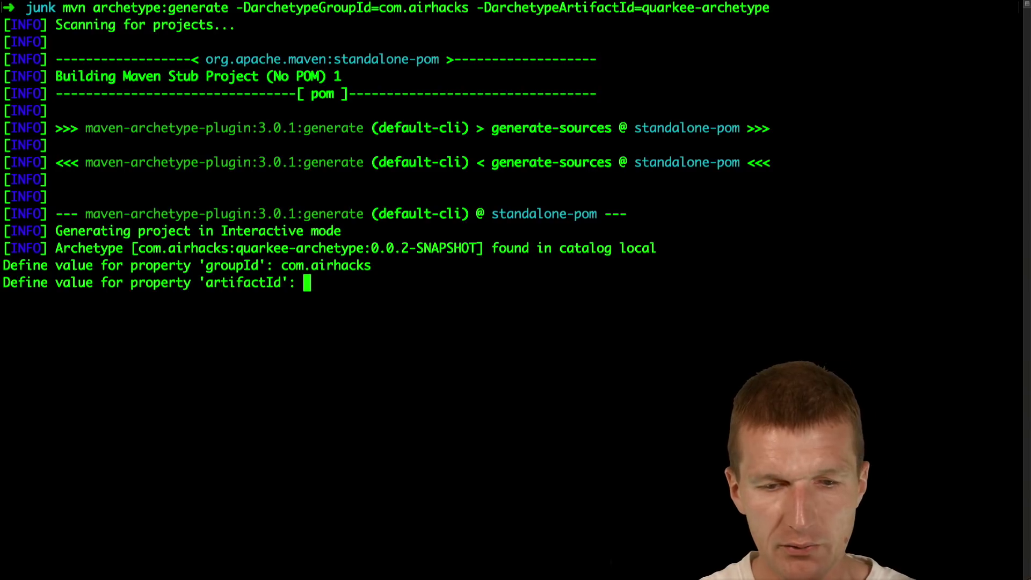
pyautogui.write('qura')
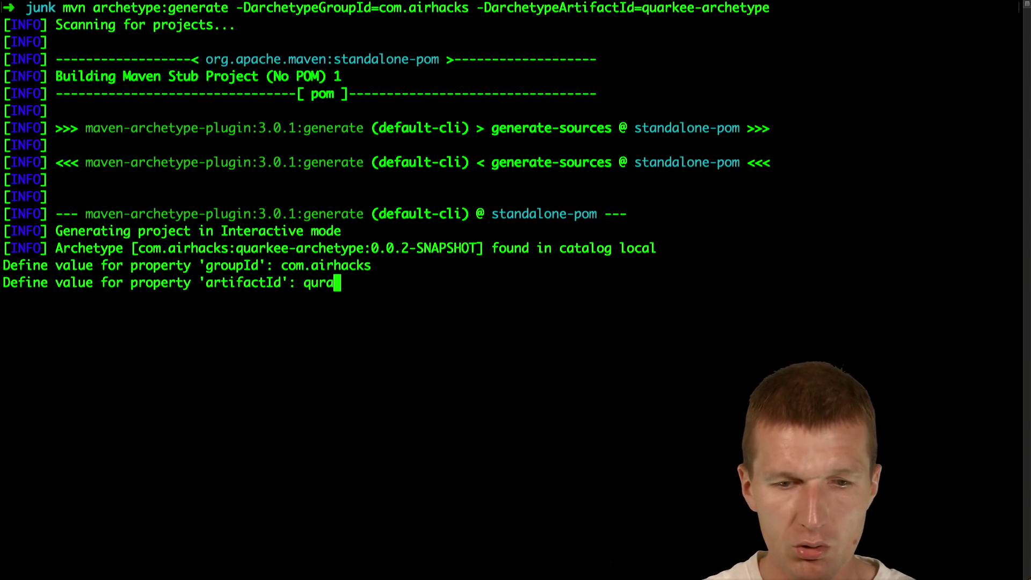
pyautogui.press('BackSpace')
pyautogui.press('BackSpace')
pyautogui.write('arkee')
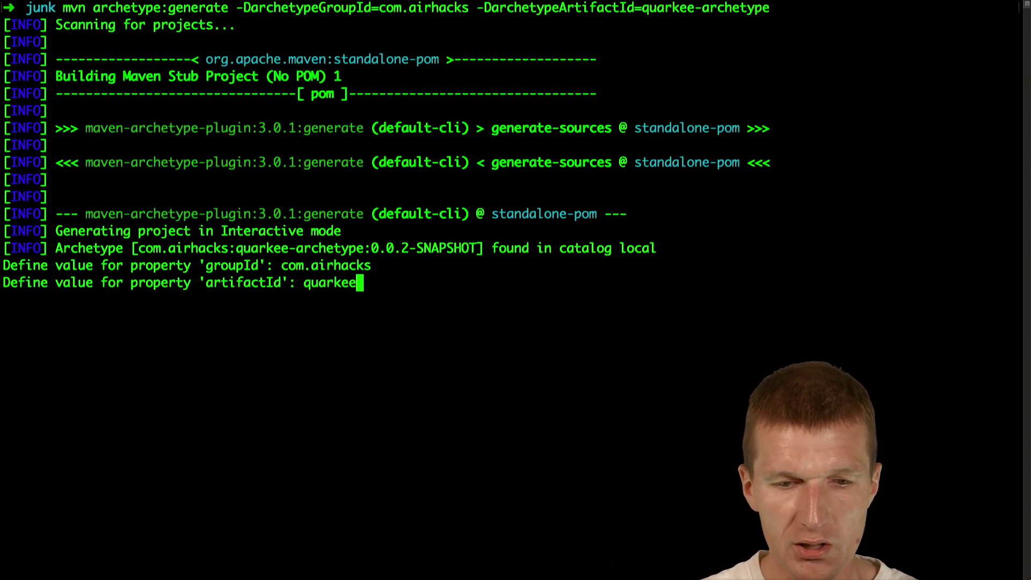
pyautogui.press('Return')
pyautogui.press('Return')
pyautogui.press('Return')
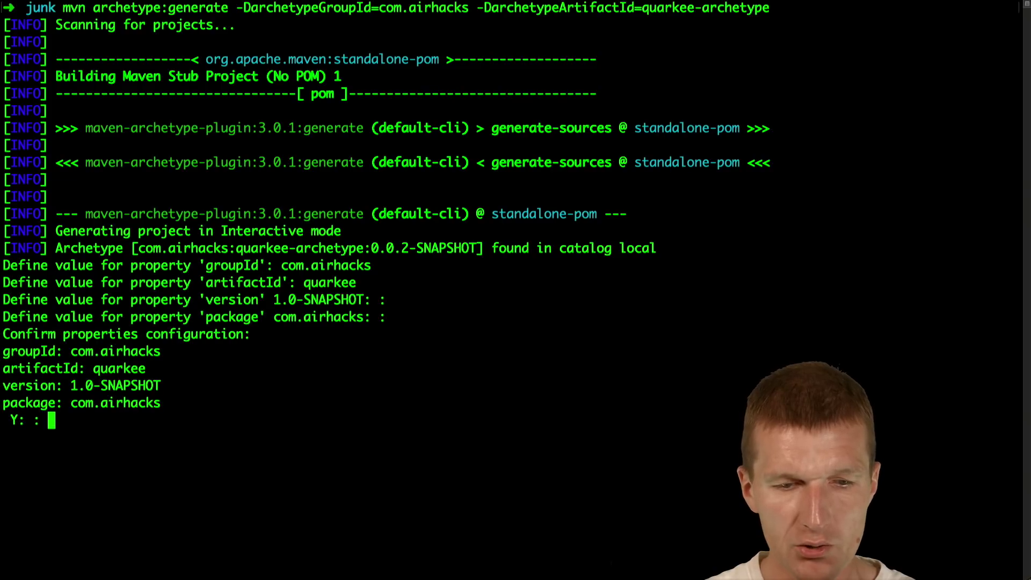
pyautogui.write('y')
pyautogui.press('Return')
pyautogui.write('cd ')
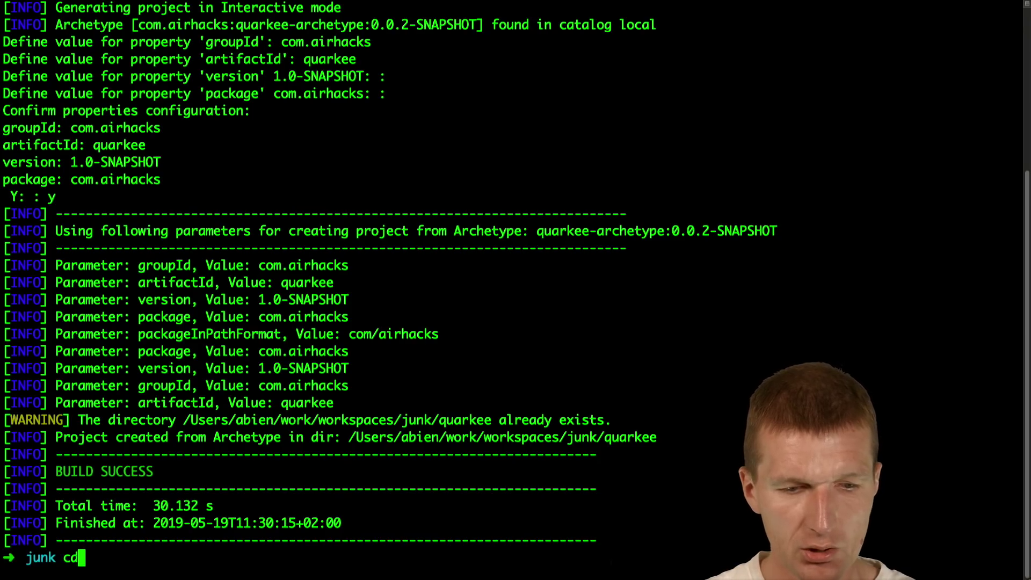
pyautogui.write('qu')
pyautogui.press('Tab')
pyautogui.press('Return')
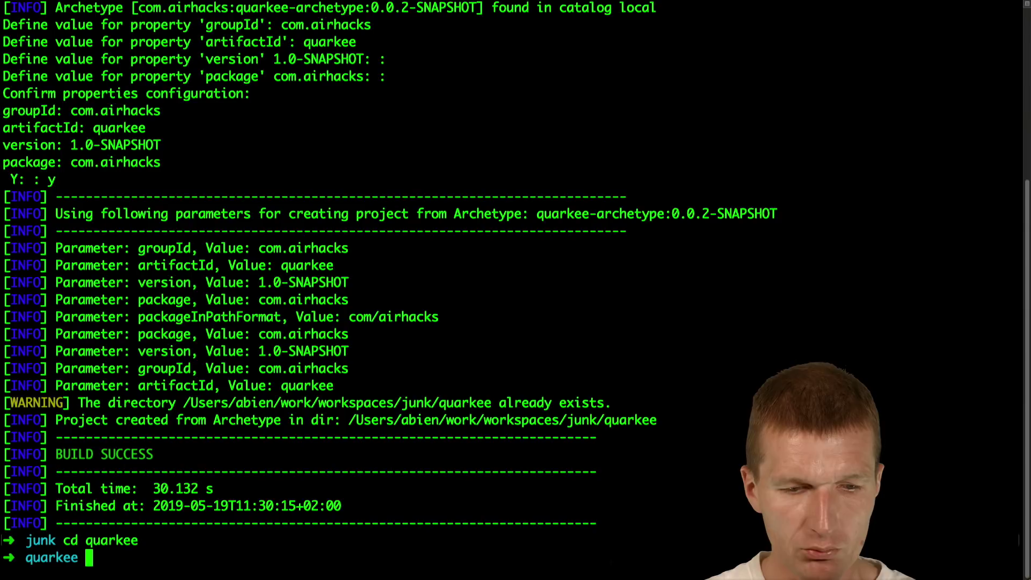
pyautogui.write('code -n')
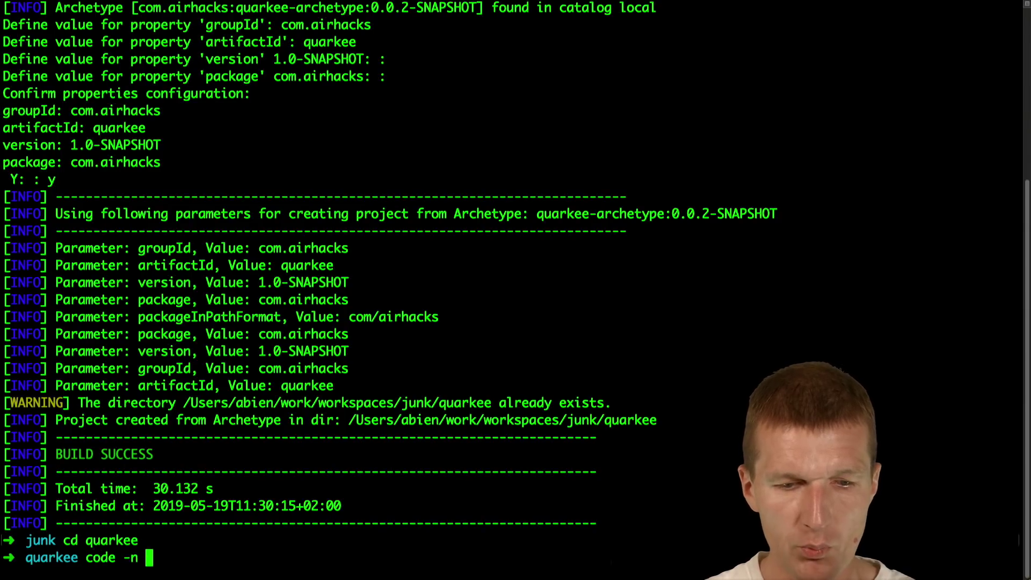
pyautogui.write(' .')
pyautogui.press('Return')
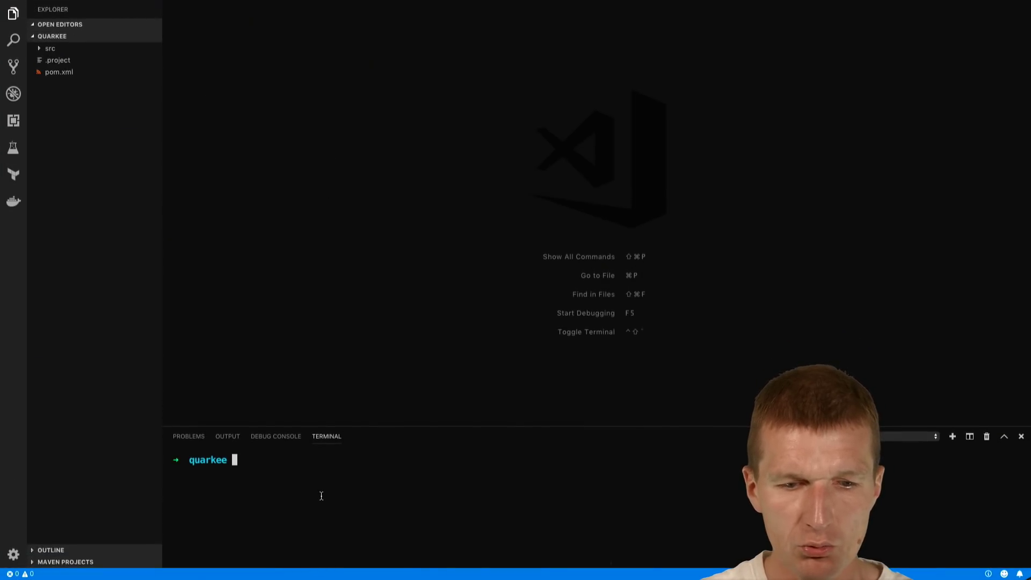
pyautogui.write('mvn pack')
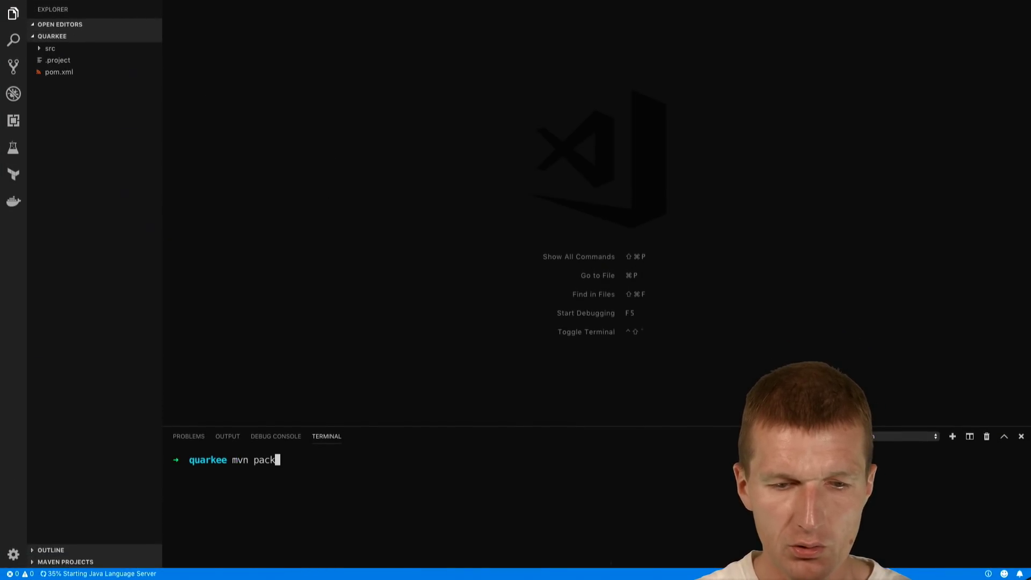
pyautogui.write('age')
# Build the quarkee project and review pom.xml's Quarkus dependencies, native profile and properties.
pyautogui.press('Return')
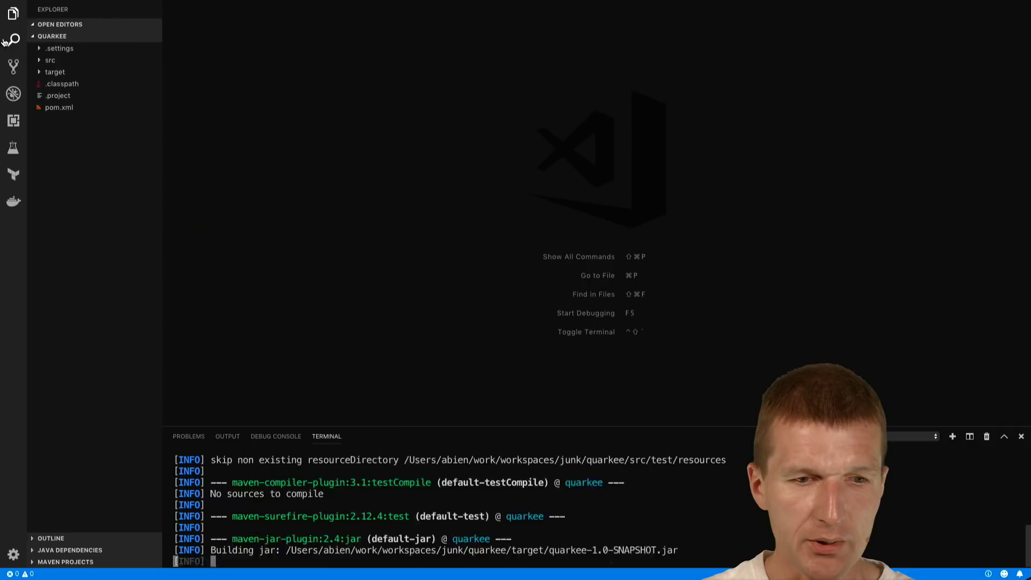
pyautogui.click(71, 108)
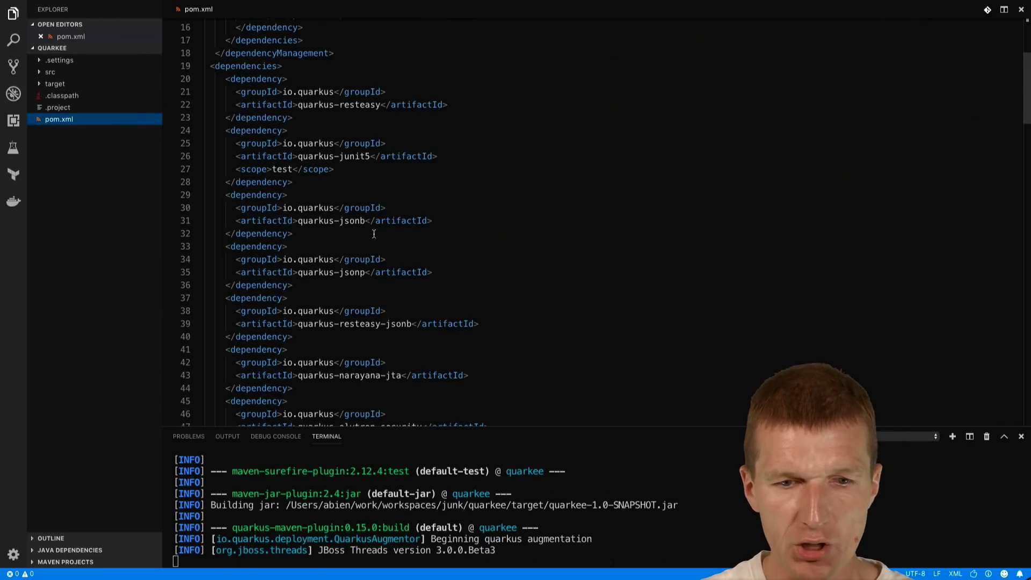
pyautogui.scroll(5, 367, 258)
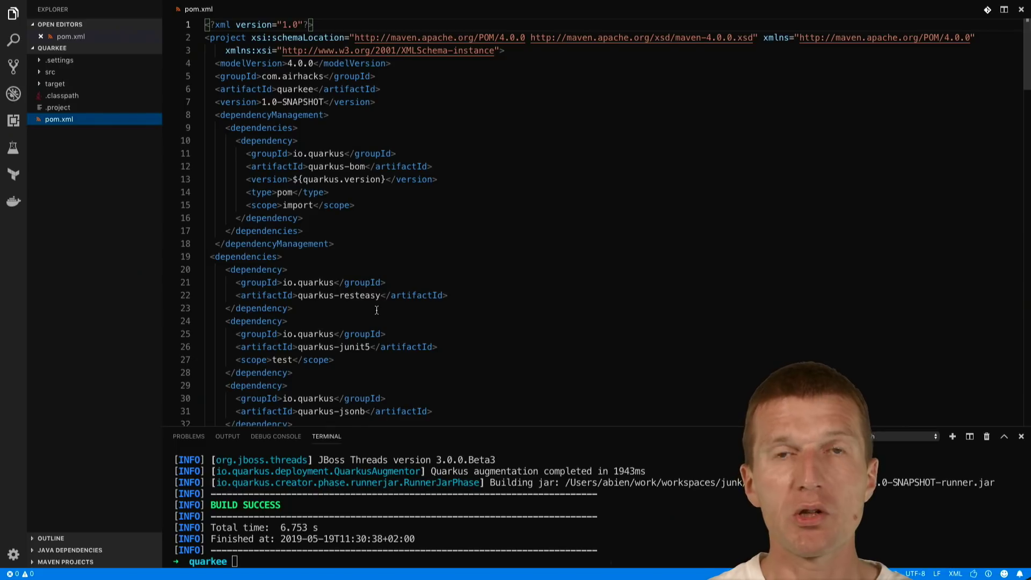
pyautogui.scroll(-3, 376, 310)
pyautogui.scroll(-2, 371, 161)
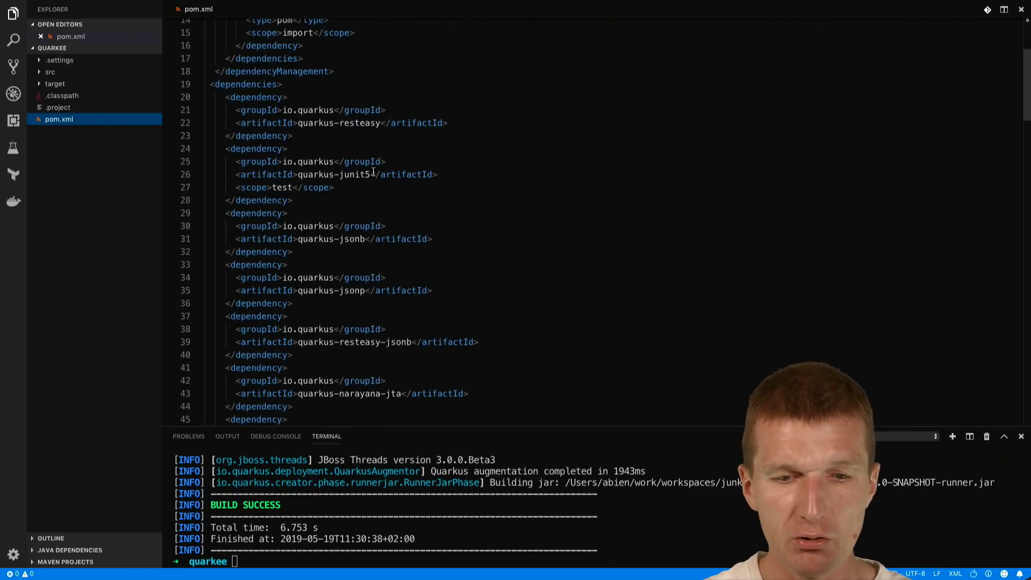
pyautogui.scroll(-8, 372, 173)
pyautogui.scroll(-5, 373, 172)
pyautogui.scroll(-5, 373, 171)
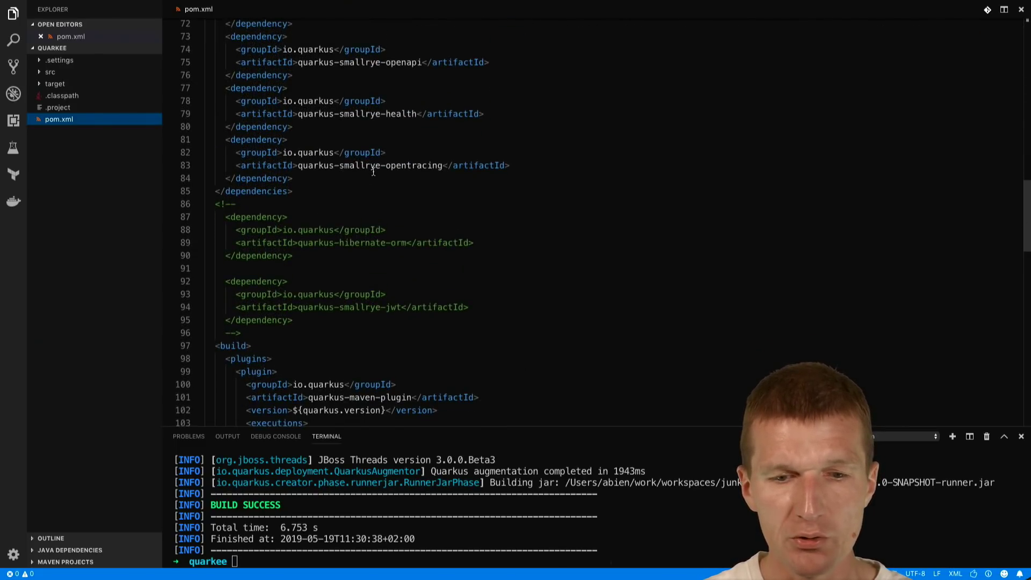
pyautogui.scroll(-2, 373, 171)
pyautogui.scroll(-1, 373, 171)
pyautogui.scroll(-5, 373, 172)
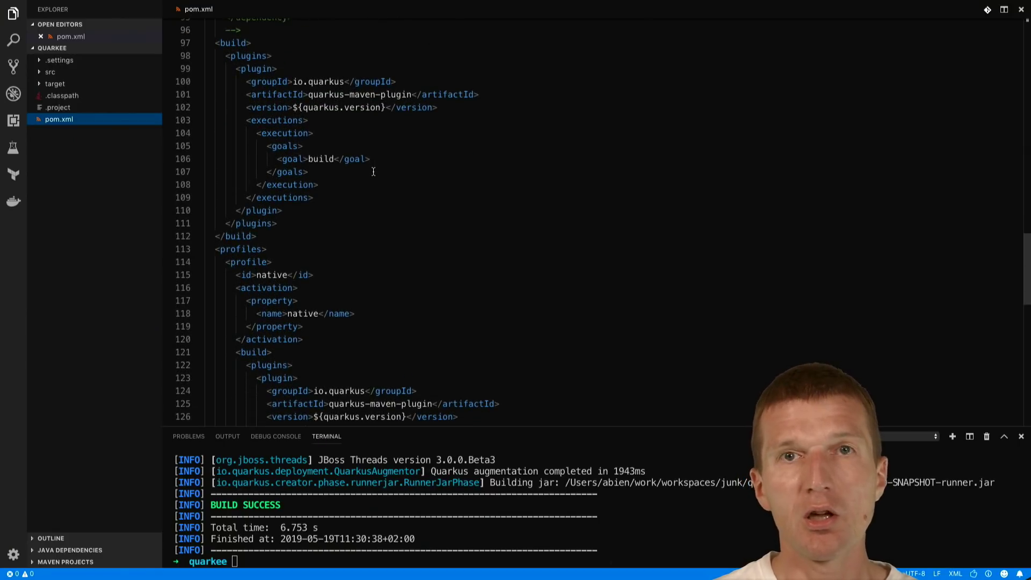
pyautogui.scroll(-2, 373, 172)
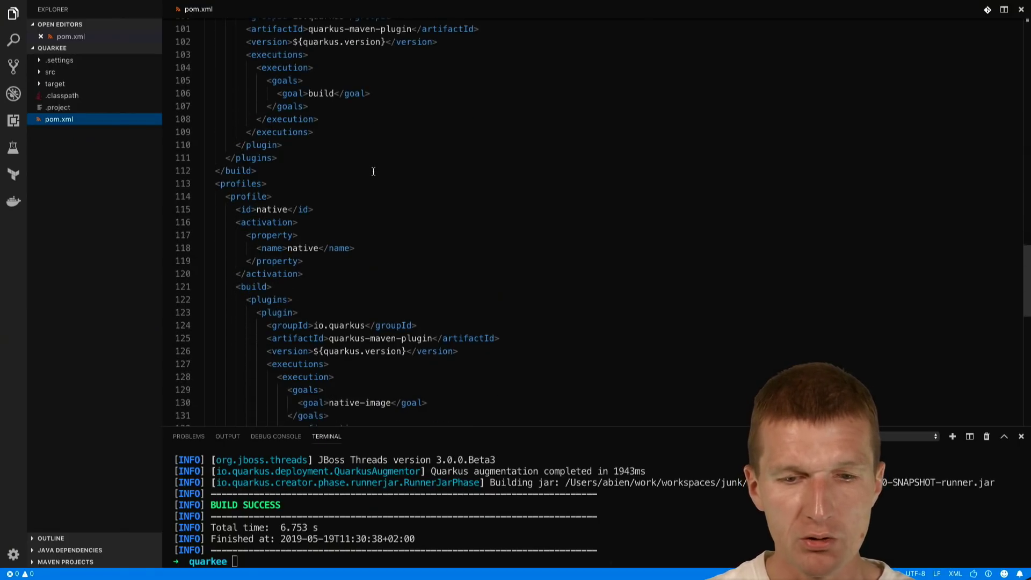
pyautogui.scroll(-6, 373, 170)
pyautogui.scroll(-4, 373, 171)
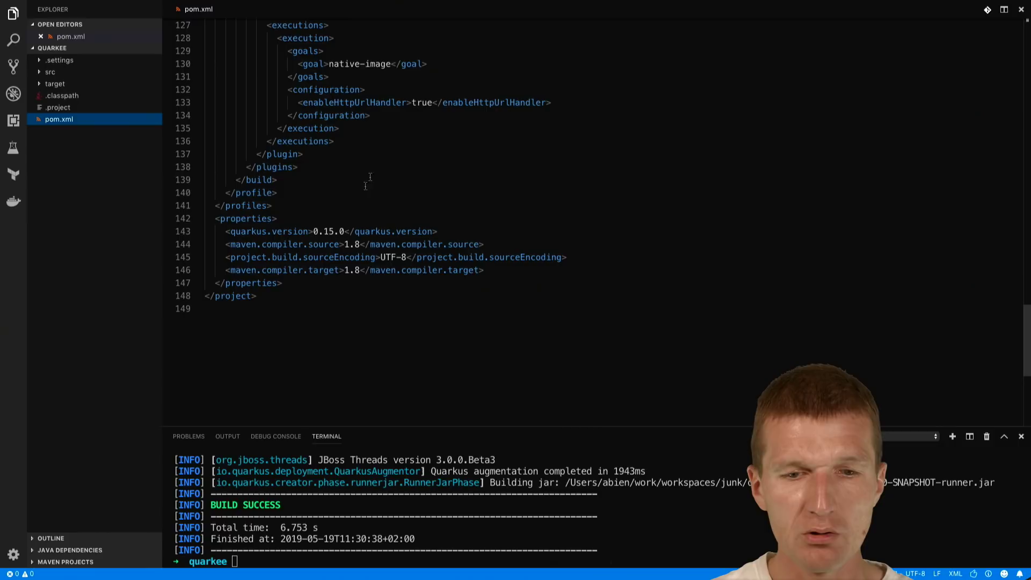
pyautogui.scroll(5, 370, 178)
pyautogui.scroll(10, 370, 178)
# Open PingResource.java and start a new file in the boundary package.
pyautogui.click(50, 72)
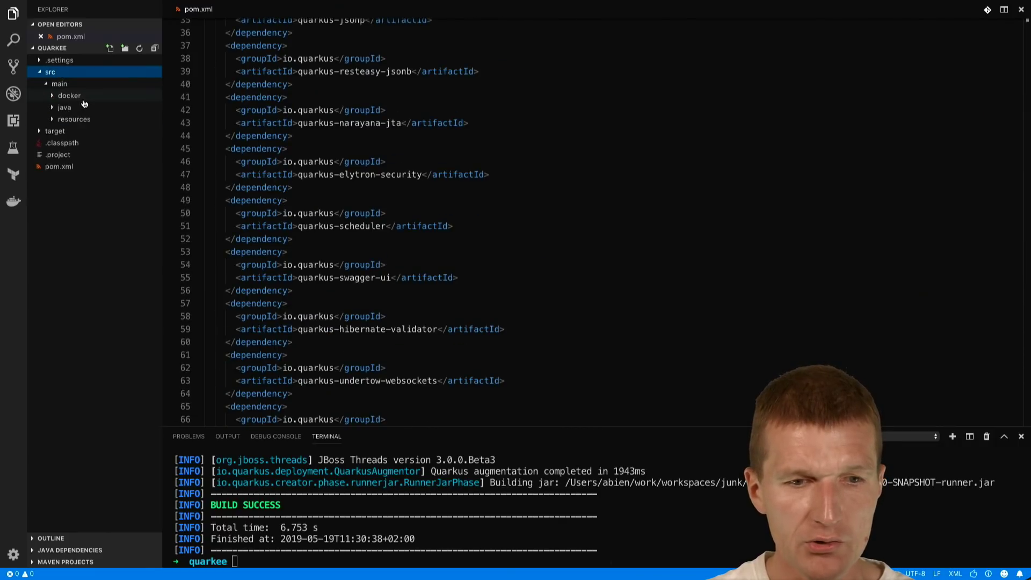
pyautogui.click(78, 108)
pyautogui.click(113, 166)
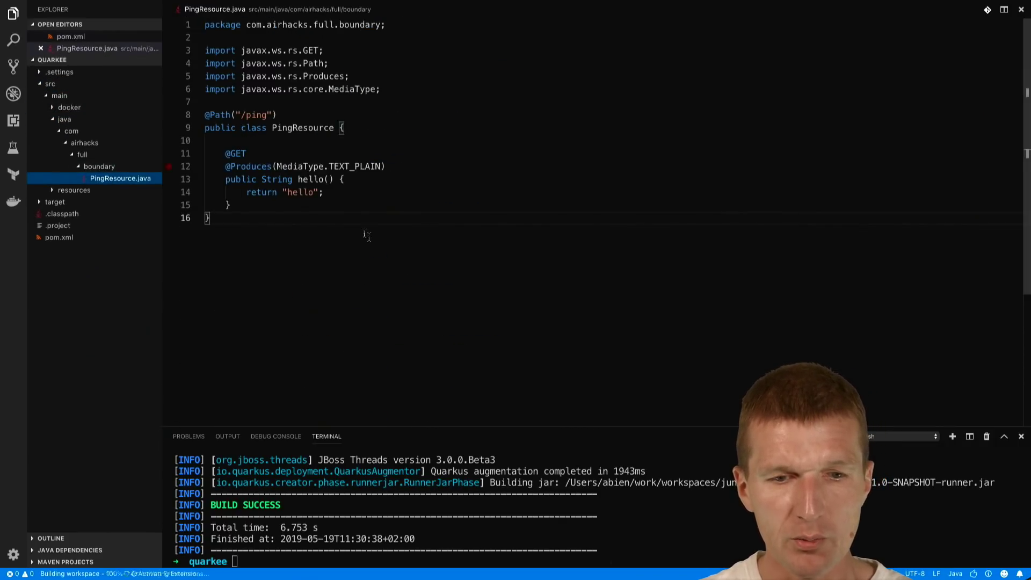
pyautogui.click(99, 166)
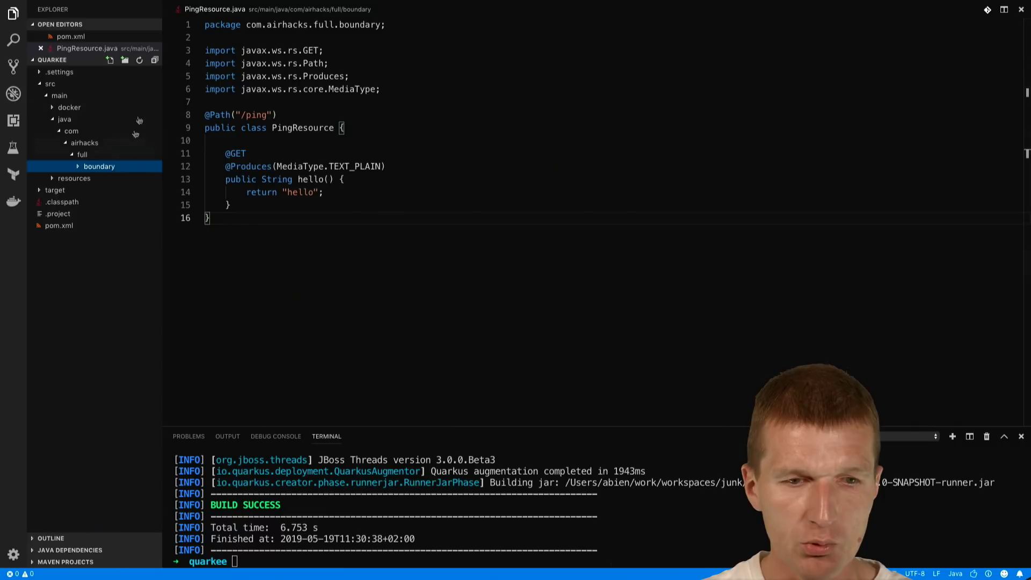
pyautogui.click(111, 61)
pyautogui.write('Ping.')
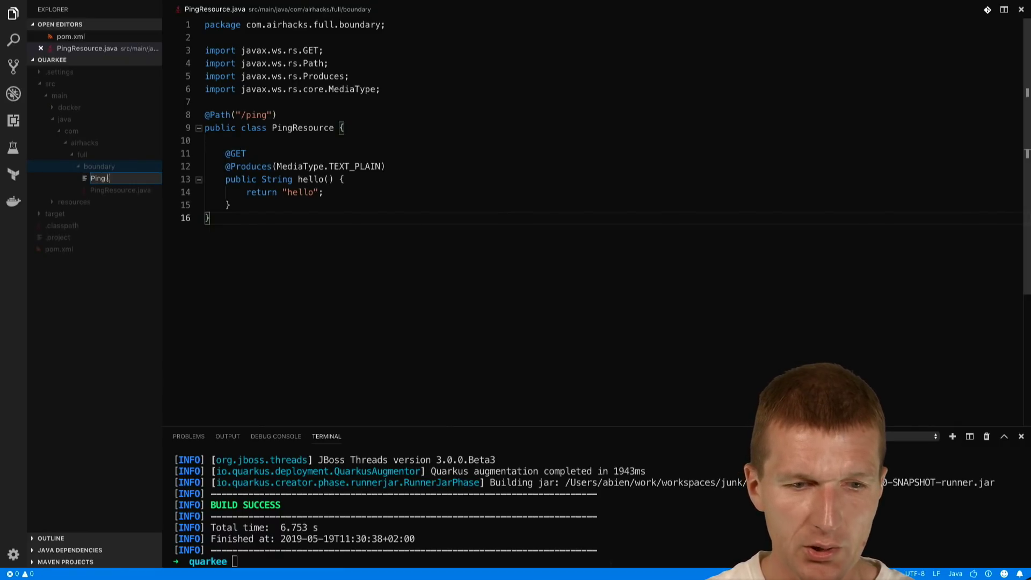
pyautogui.write('ava')
# Create Ping.java from the class template with a public String name field and constructor.
pyautogui.press('Return')
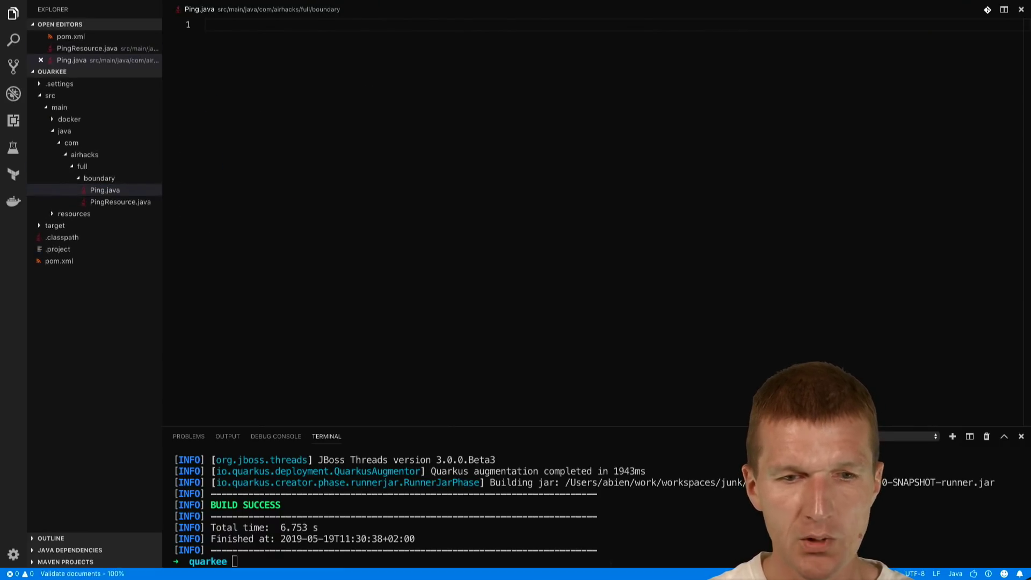
pyautogui.write('class')
pyautogui.press('Down')
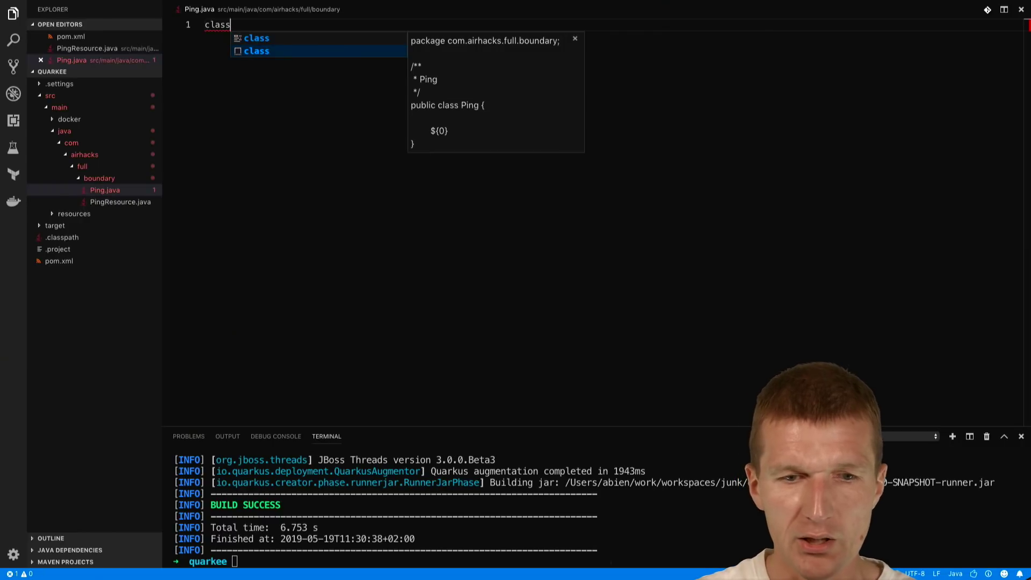
pyautogui.press('Return')
pyautogui.write('pub')
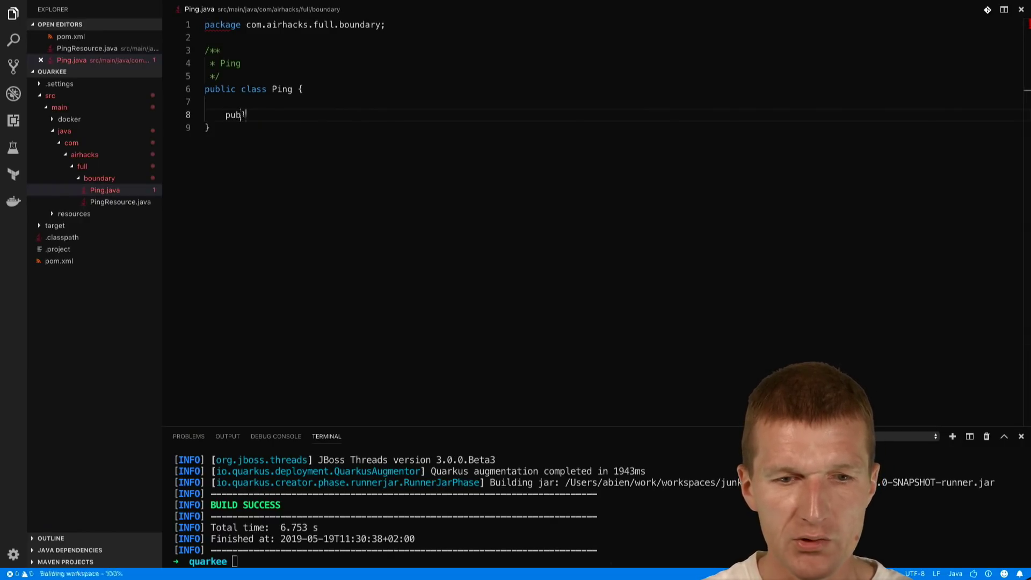
pyautogui.write('lic String name')
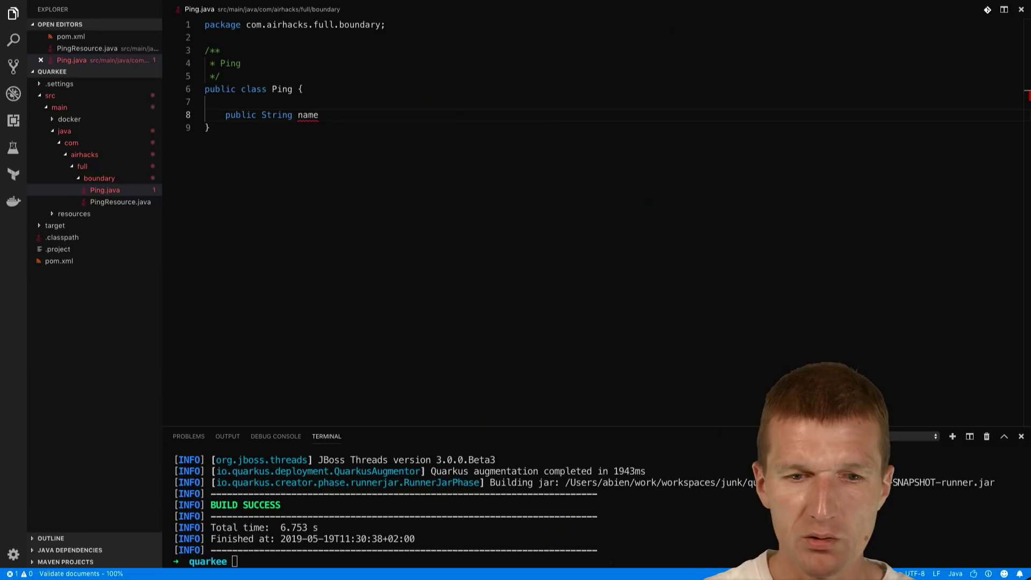
pyautogui.write(';')
pyautogui.press('Return')
pyautogui.press('Return')
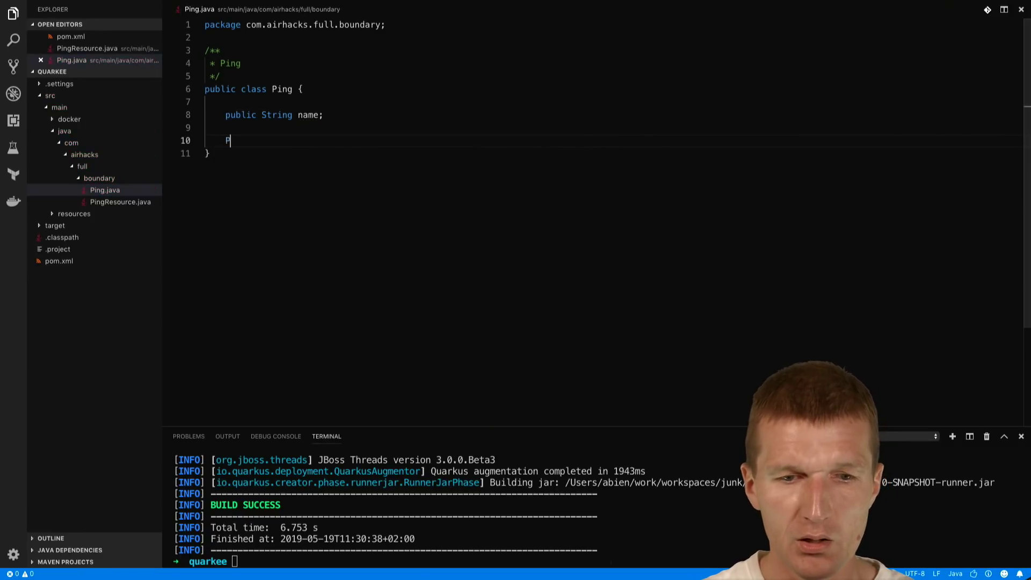
pyautogui.write('public')
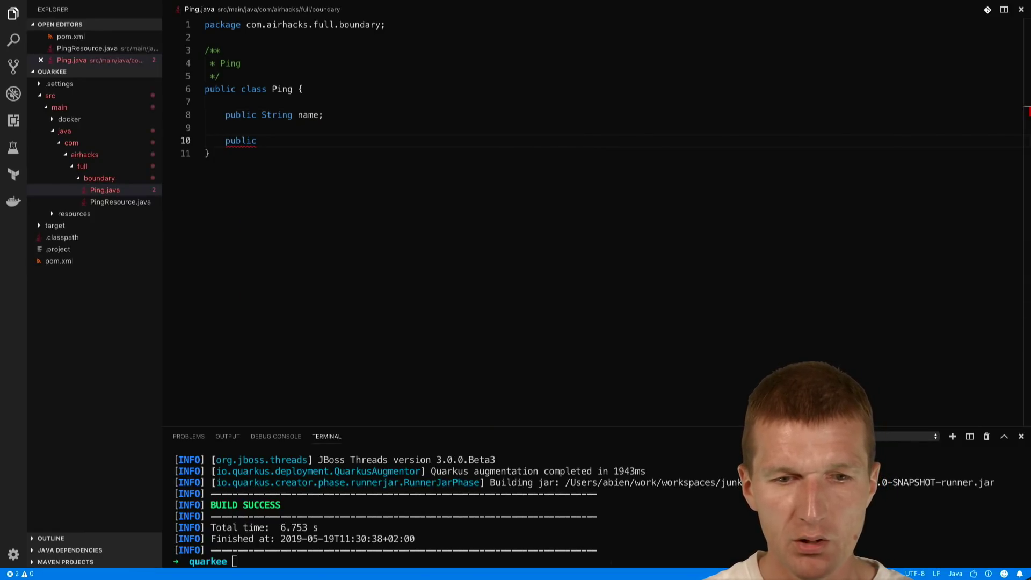
pyautogui.write(' Ping(')
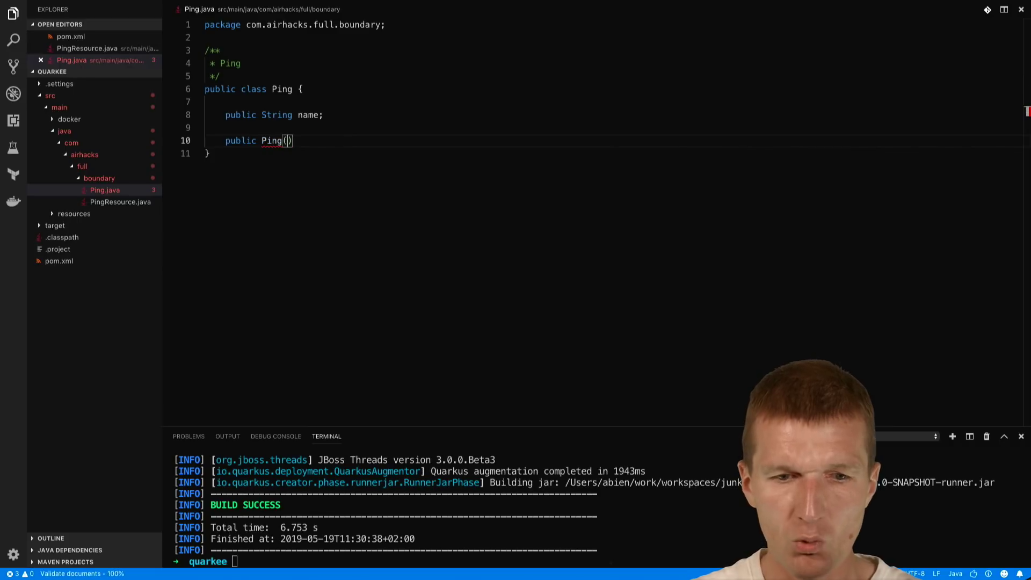
pyautogui.write('String name)')
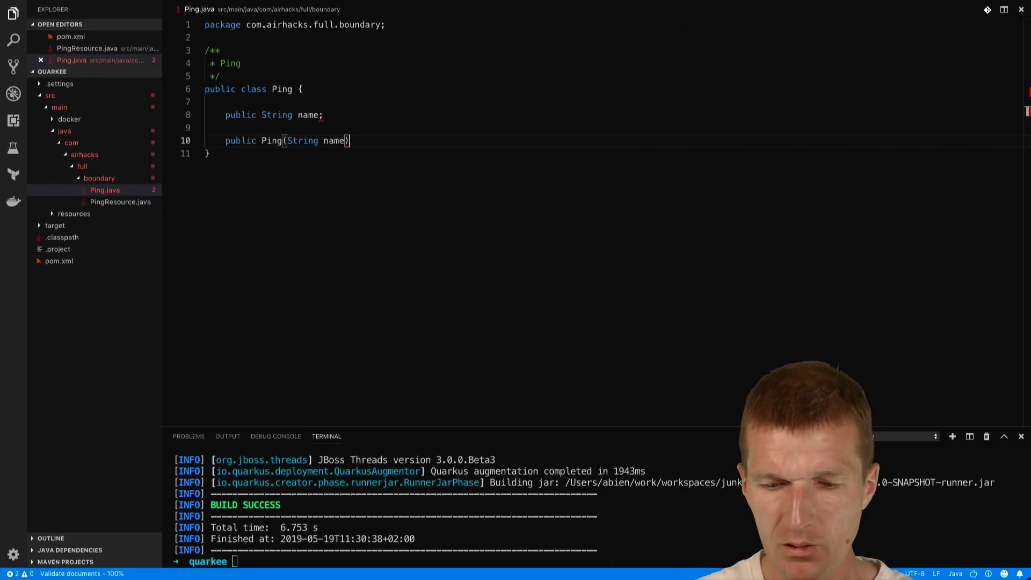
pyautogui.write(' {')
pyautogui.press('Return')
pyautogui.press('Return')
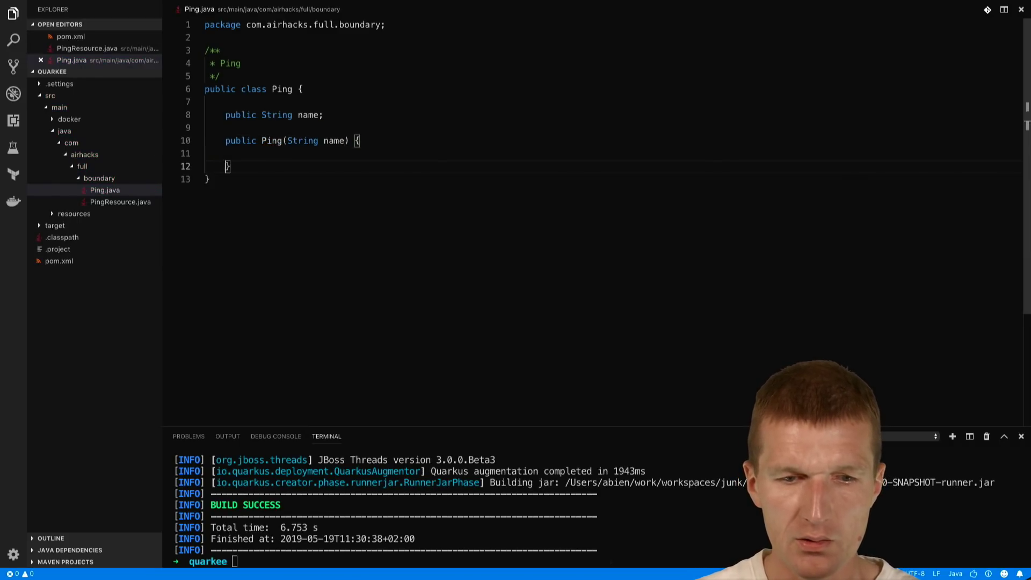
pyautogui.press('Up')
pyautogui.write('this.name ')
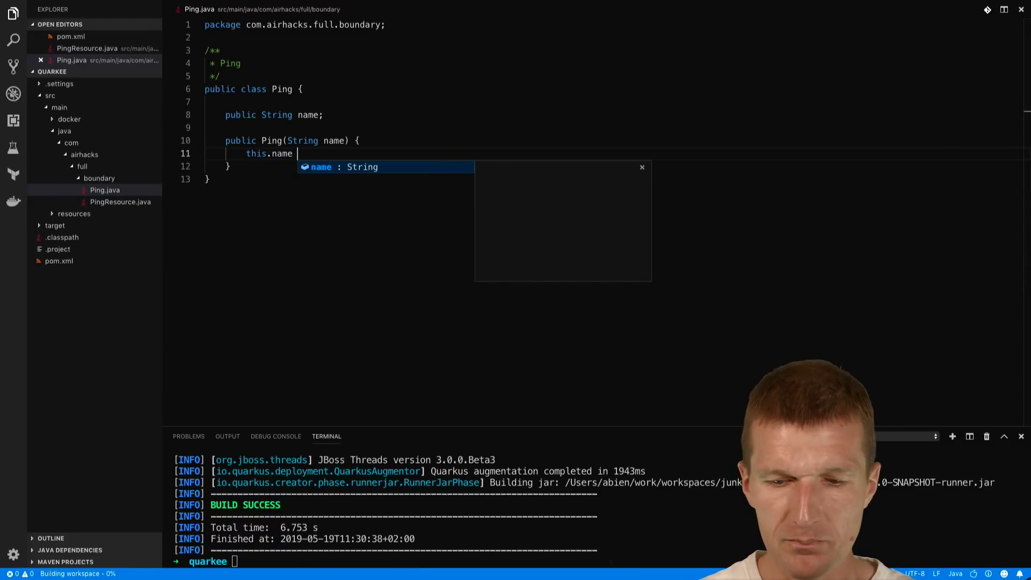
pyautogui.write('= name;')
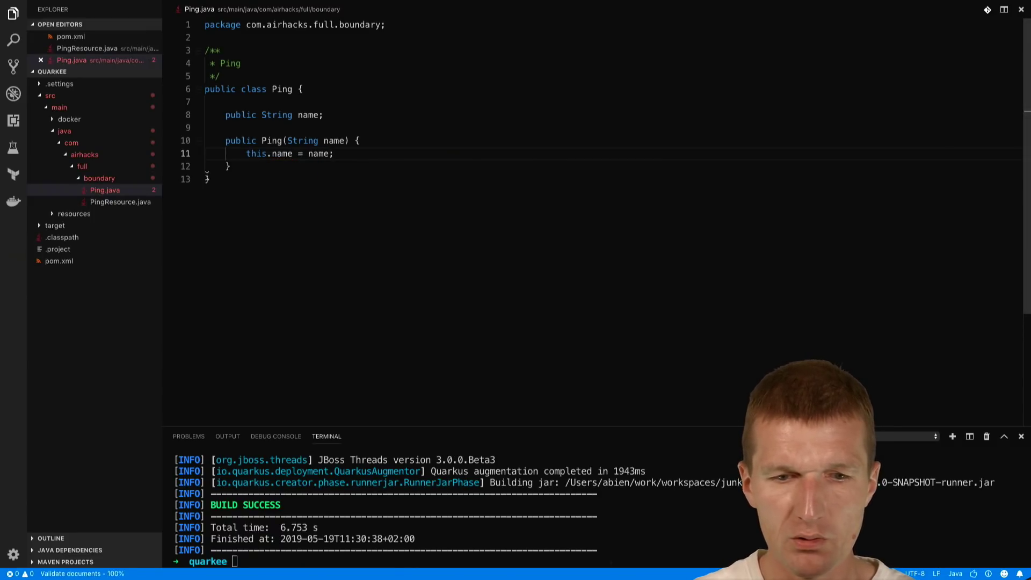
pyautogui.click(355, 131)
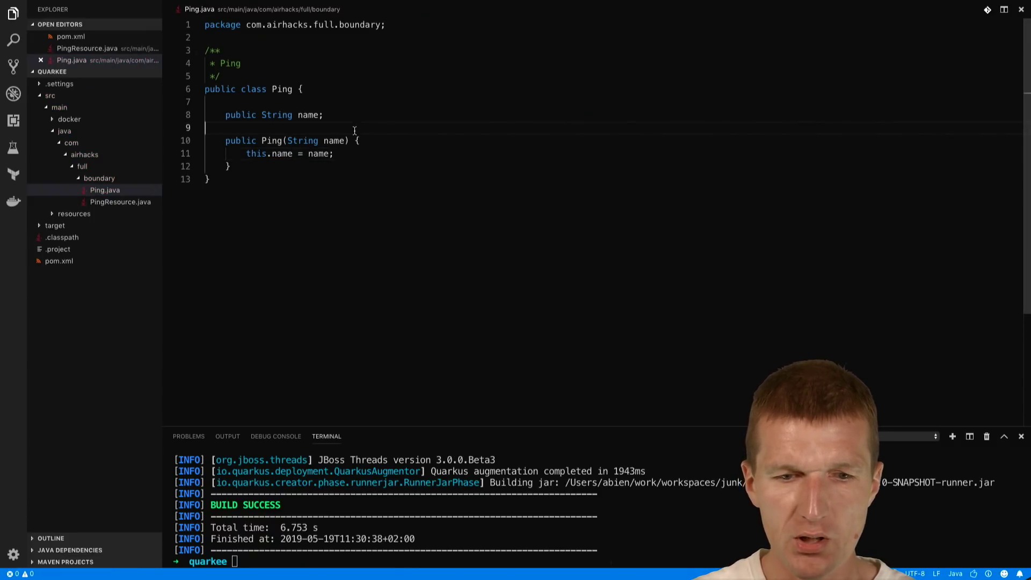
# Make hello() return a Ping built from the "hello" string.
pyautogui.click(120, 201)
pyautogui.doubleClick(277, 178)
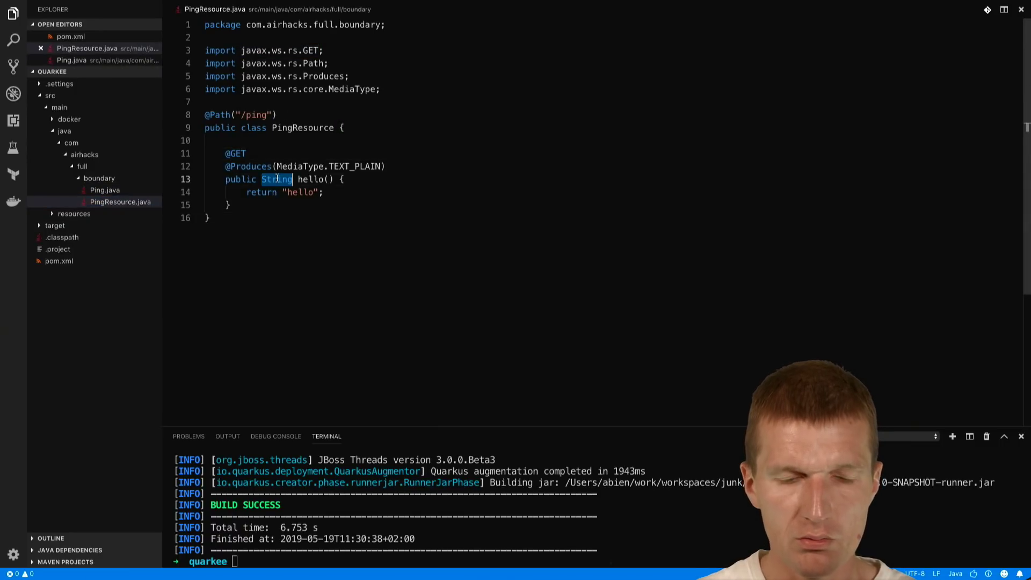
pyautogui.write('Ping')
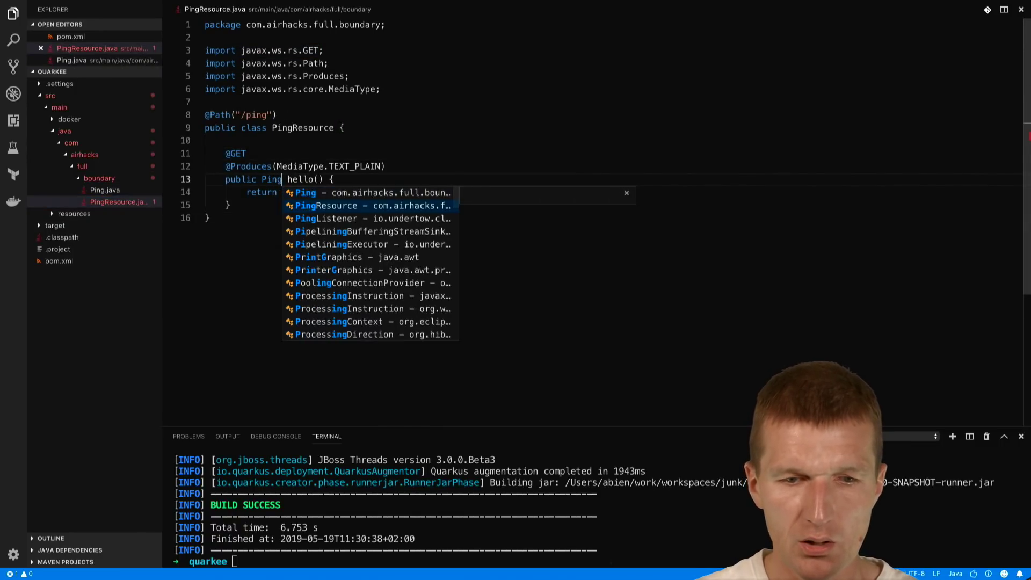
pyautogui.press('Escape')
pyautogui.press('Down')
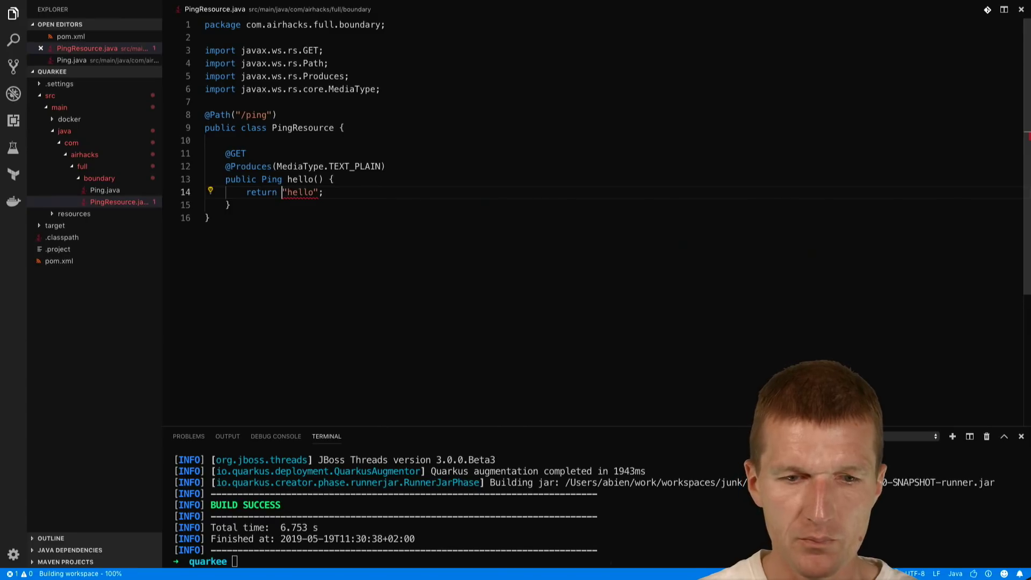
pyautogui.write('new Ping(')
pyautogui.press('Right')
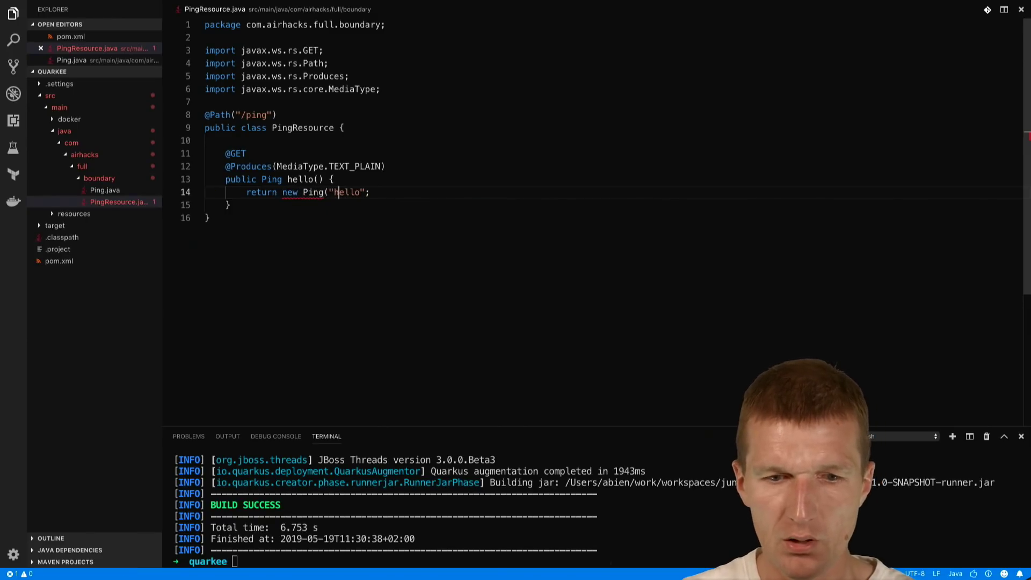
pyautogui.press('Right')
pyautogui.press('Right')
pyautogui.press('Right')
pyautogui.write(')')
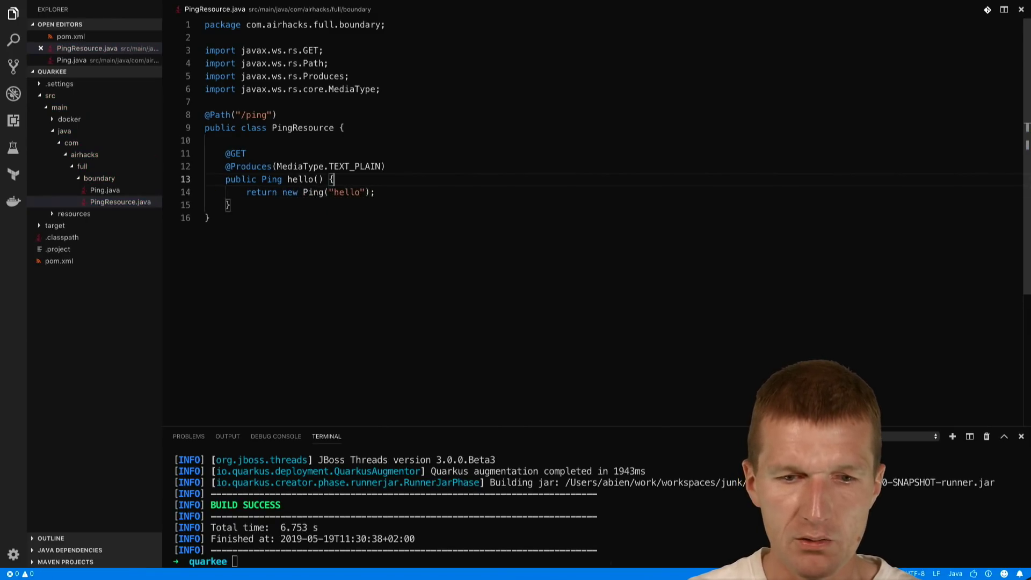
# Replace the TEXT_PLAIN media type with APPLICATION_JSON.
pyautogui.click(359, 167)
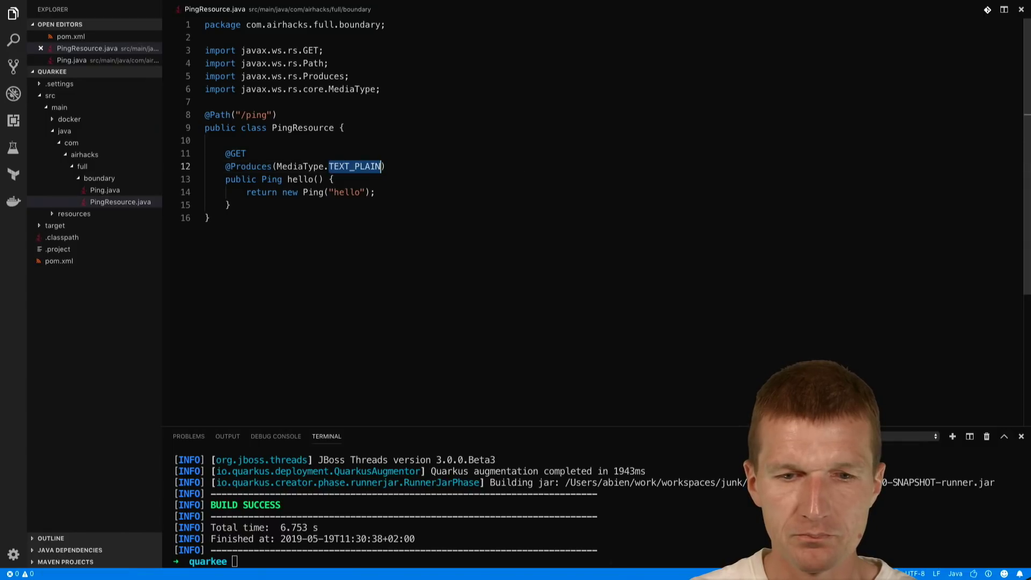
pyautogui.doubleClick(358, 166)
pyautogui.press('BackSpace')
pyautogui.hotkey('ctrl', 'space')
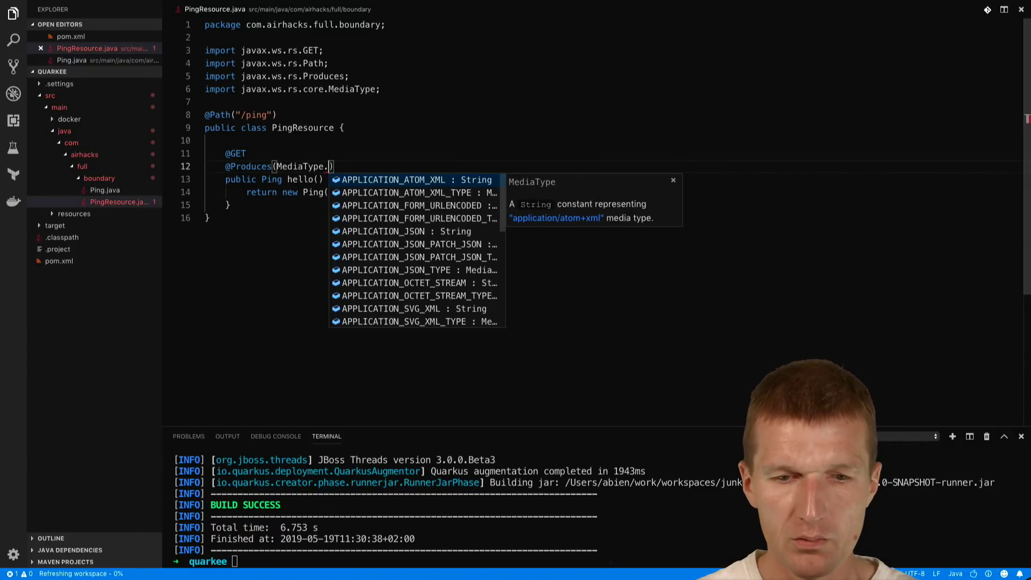
pyautogui.press('Down')
pyautogui.press('Down')
pyautogui.press('Down')
pyautogui.press('Down')
pyautogui.press('Return')
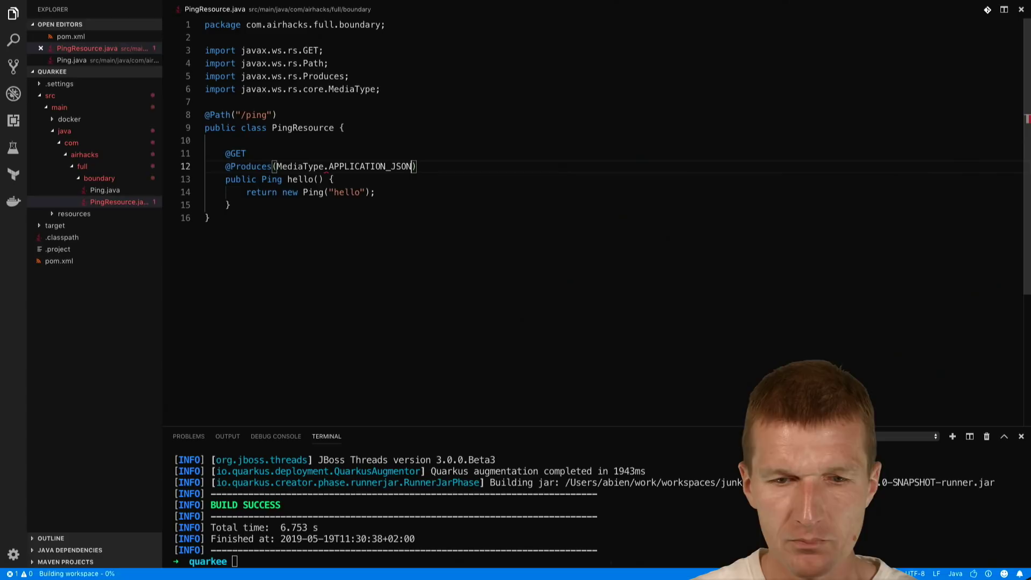
pyautogui.press('Up')
pyautogui.press('Return')
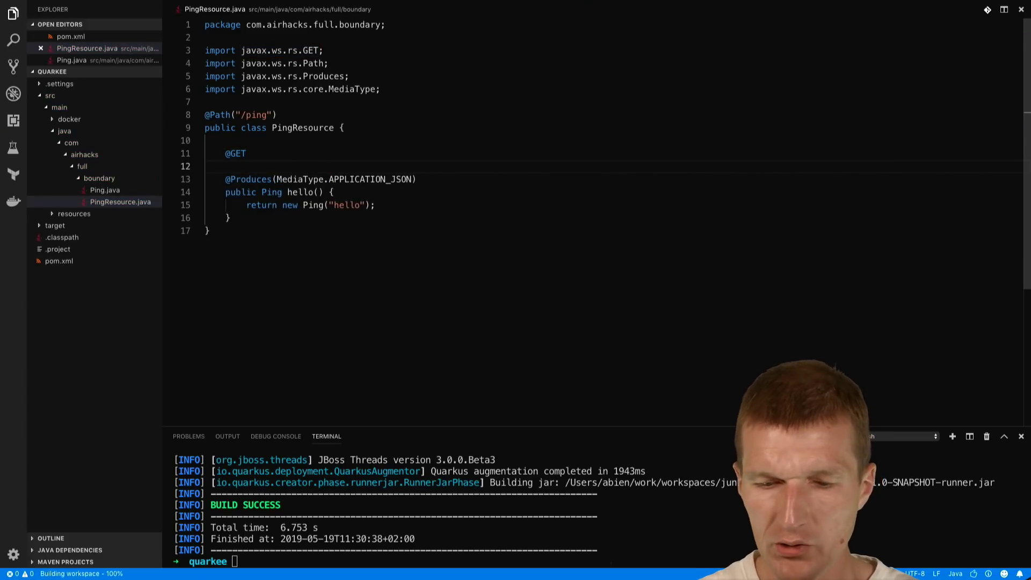
pyautogui.write('@Meter')
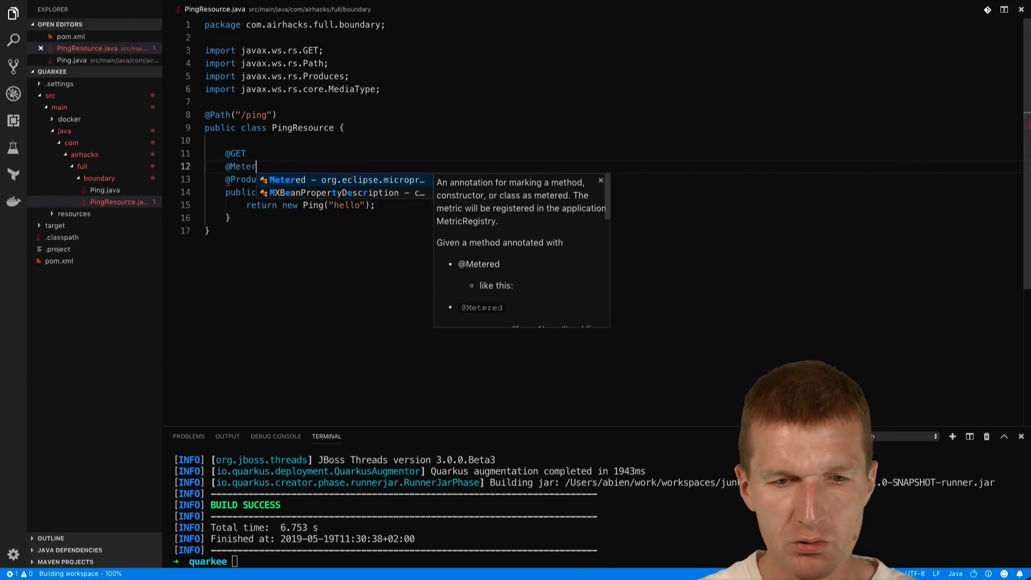
pyautogui.press('Return')
pyautogui.click(318, 171)
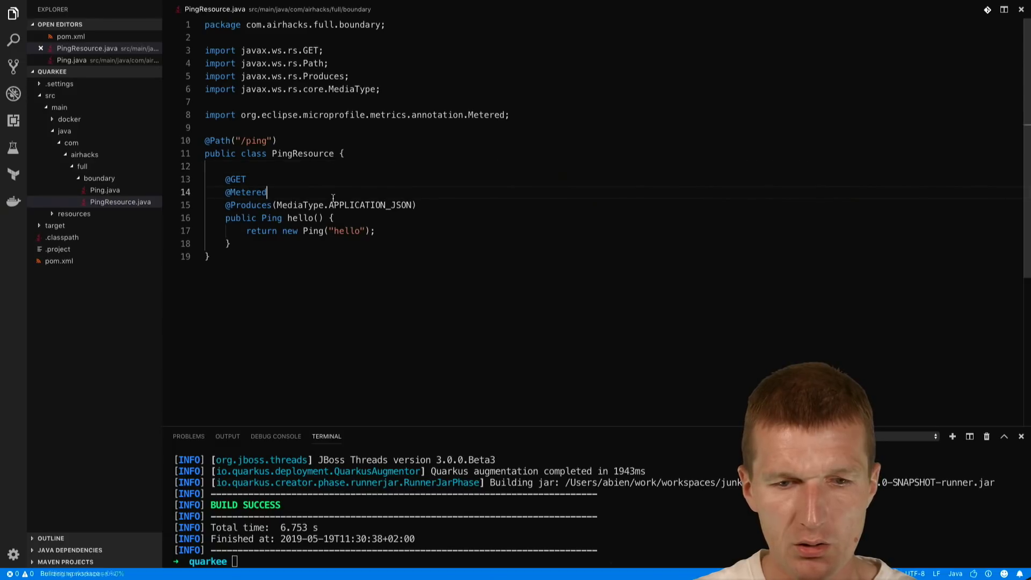
pyautogui.press('Down')
pyautogui.press('Down')
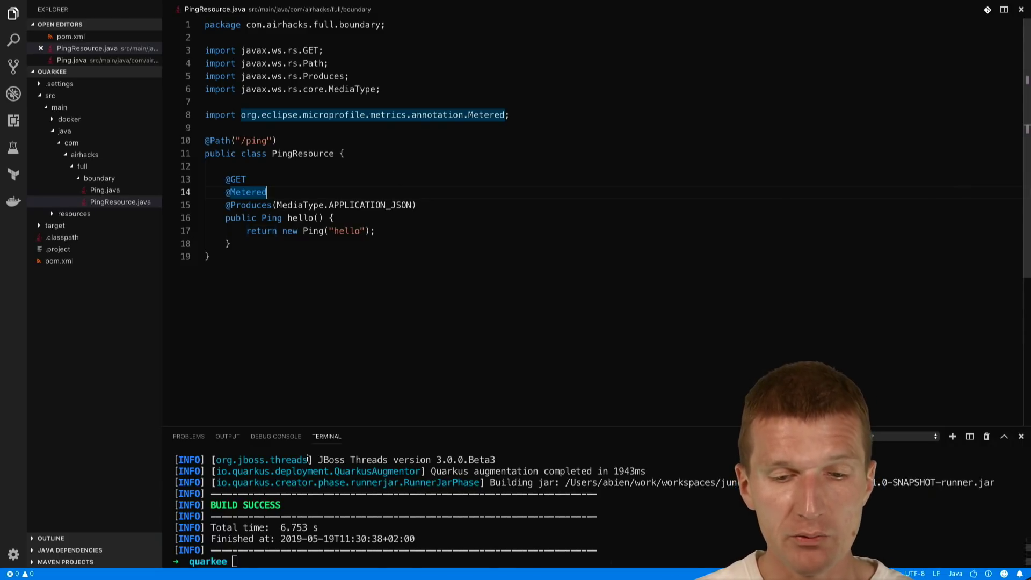
# Start Quarkus dev mode with mvn compile quarkus:dev in the integrated terminal.
pyautogui.click(303, 509)
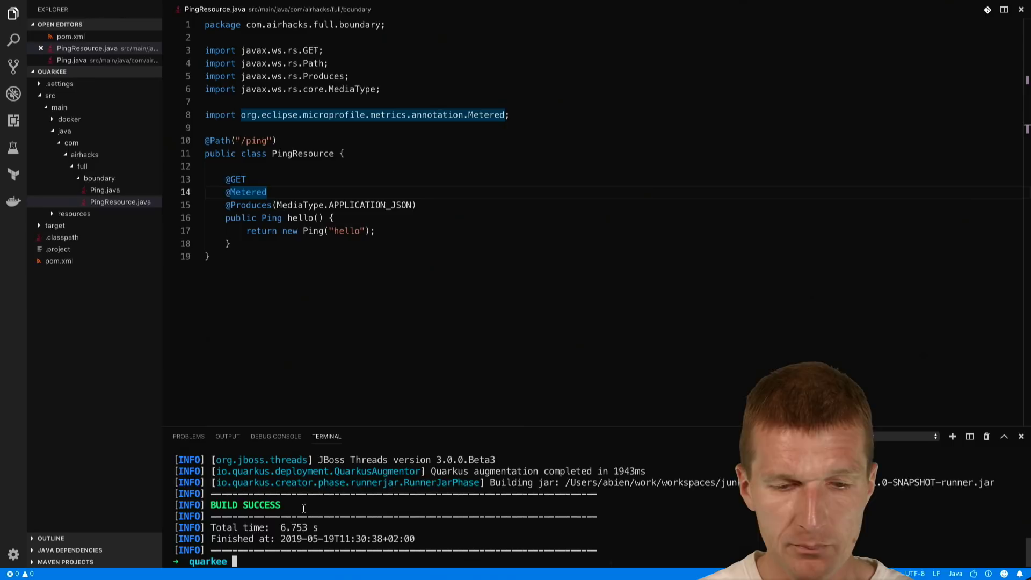
pyautogui.write('mvn compile quar')
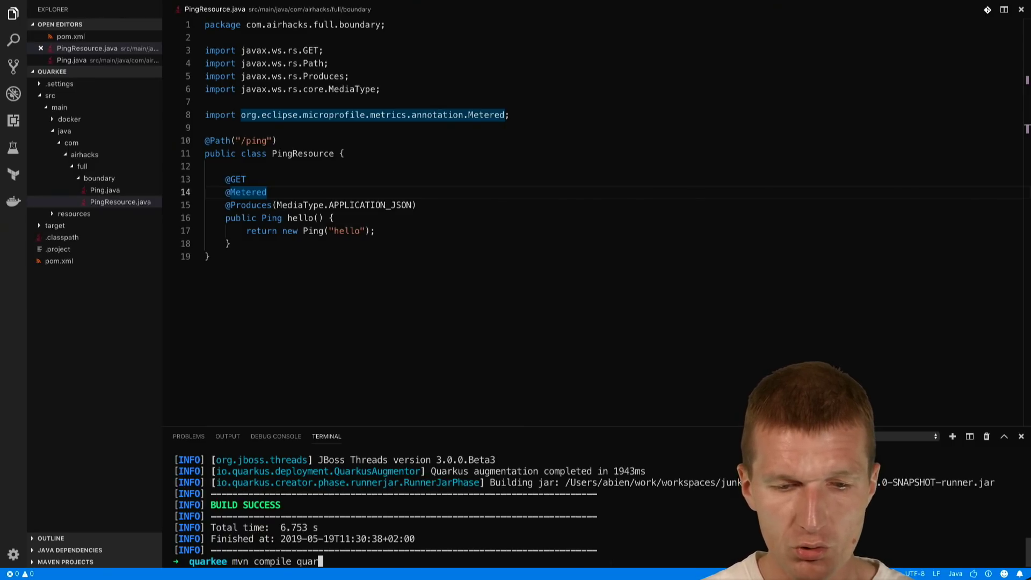
pyautogui.write('kus:De')
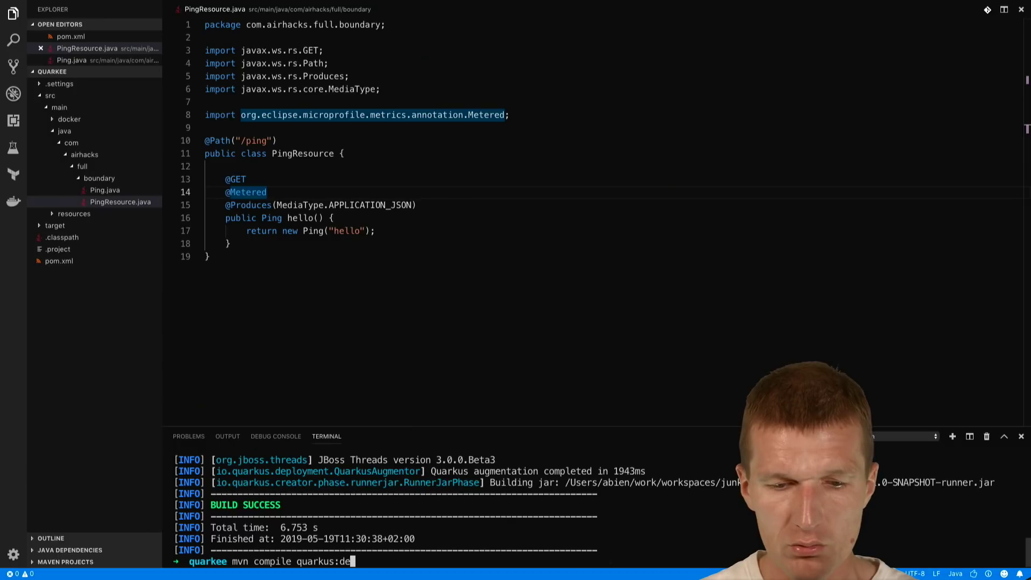
pyautogui.write('v')
pyautogui.press('Return')
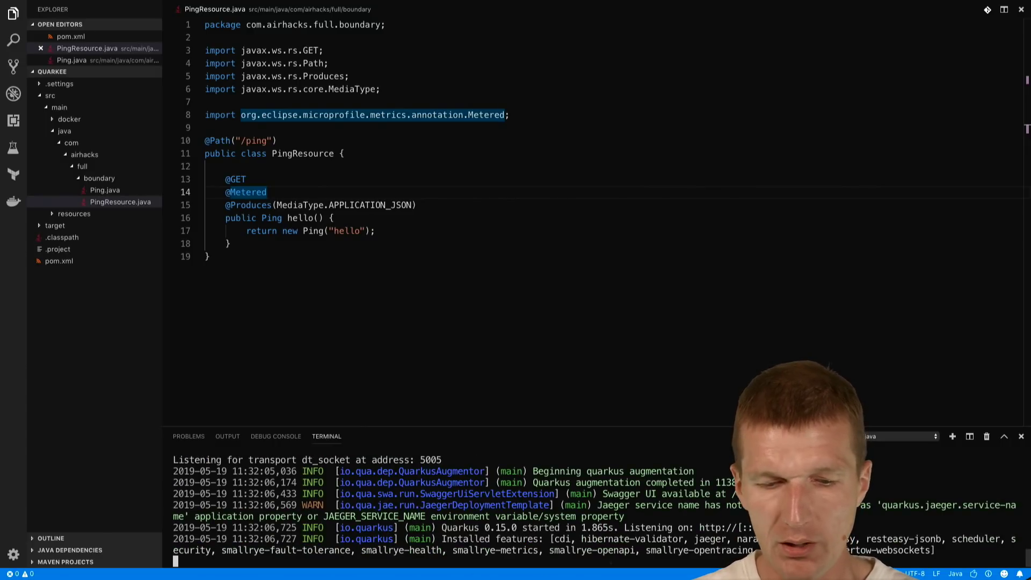
# Switch to Safari and load localhost:8080/ping/, which returns {"name":"hello"}.
pyautogui.press('super+Tab')
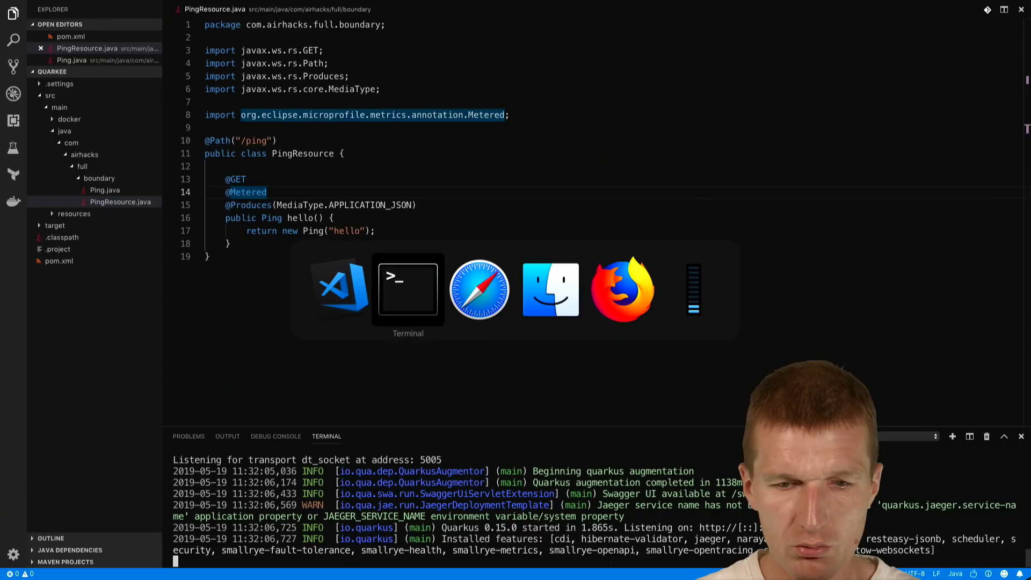
pyautogui.press('super+Tab')
pyautogui.press('super+Tab')
pyautogui.press('super+shift+Tab')
pyautogui.press('super+shift+Tab')
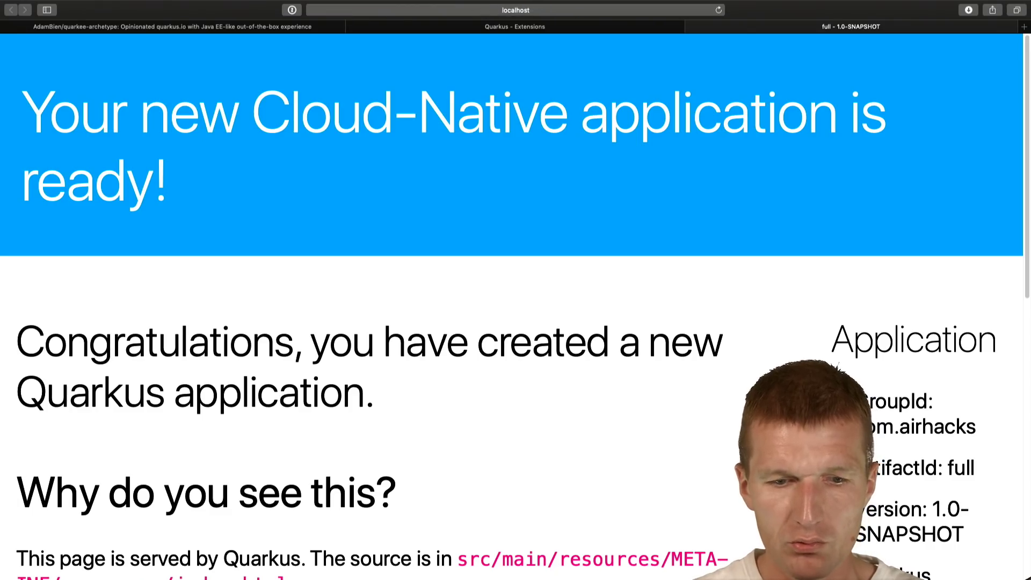
pyautogui.press('super+l')
pyautogui.write(':8080/p')
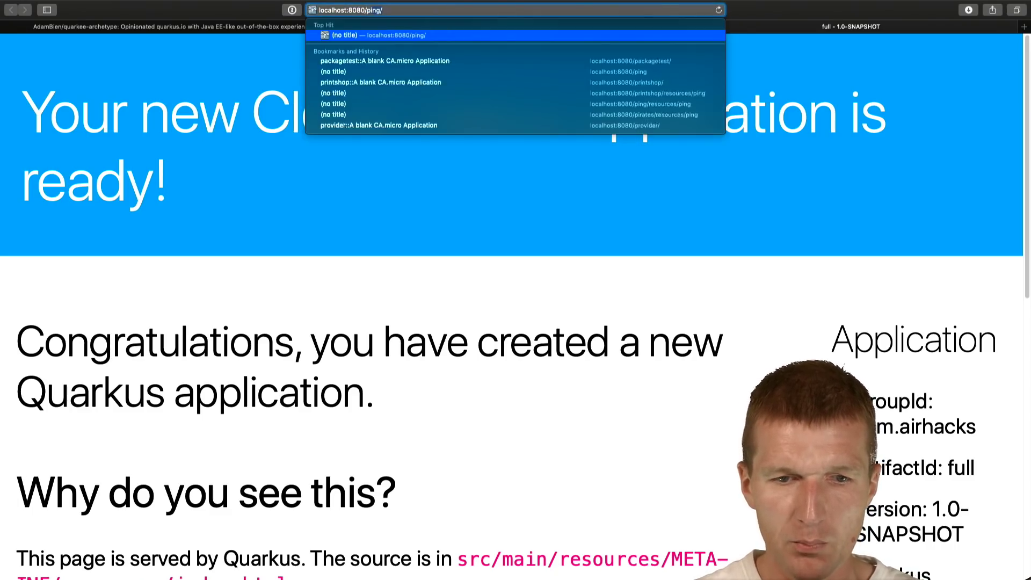
pyautogui.write('ing')
pyautogui.press('Return')
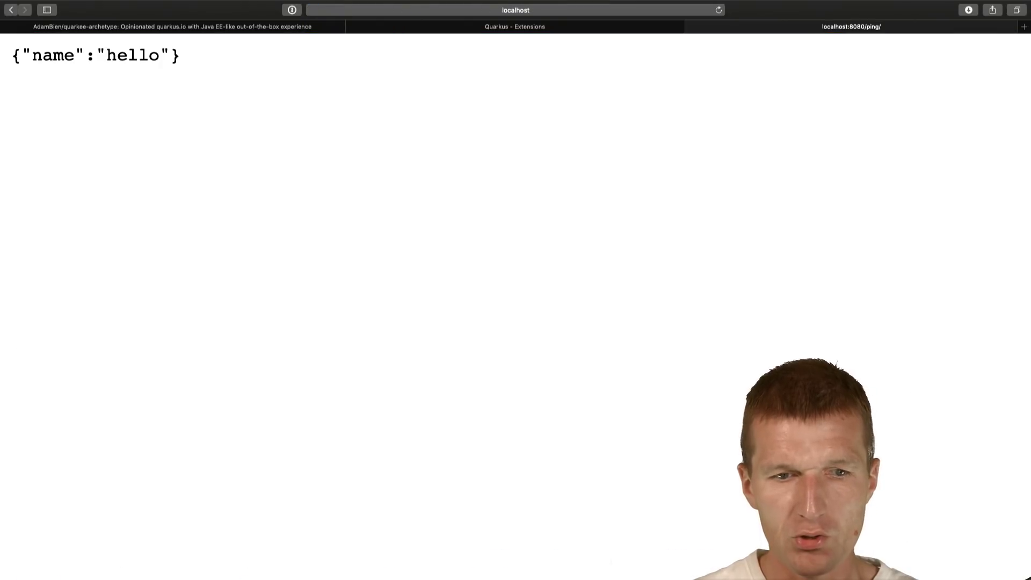
pyautogui.press('super+l')
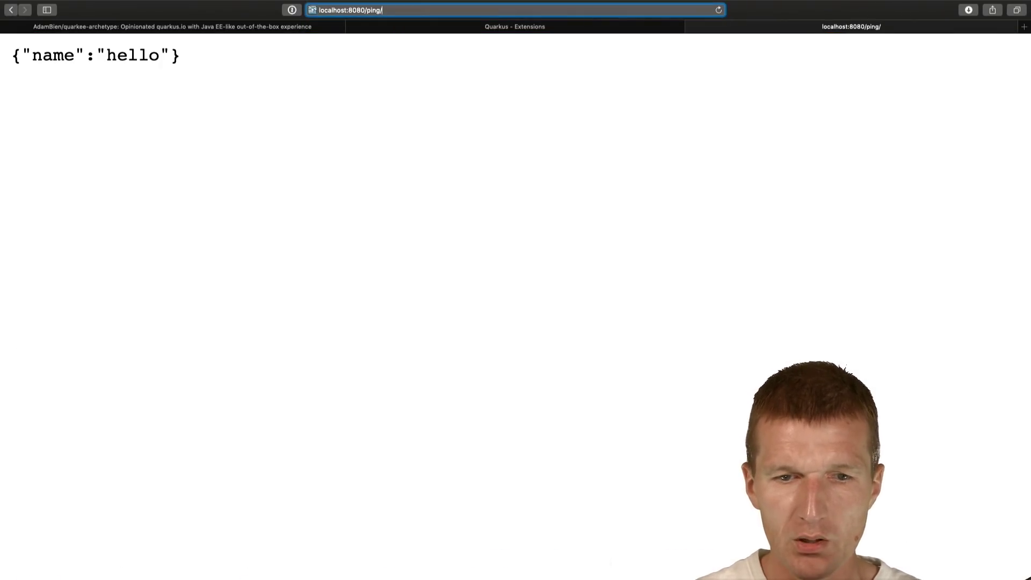
# Load localhost:8080/metrics to view the ping hello metered counts.
pyautogui.press('Right')
pyautogui.press('BackSpace')
pyautogui.press('BackSpace')
pyautogui.press('BackSpace')
pyautogui.write('m')
pyautogui.press('Return')
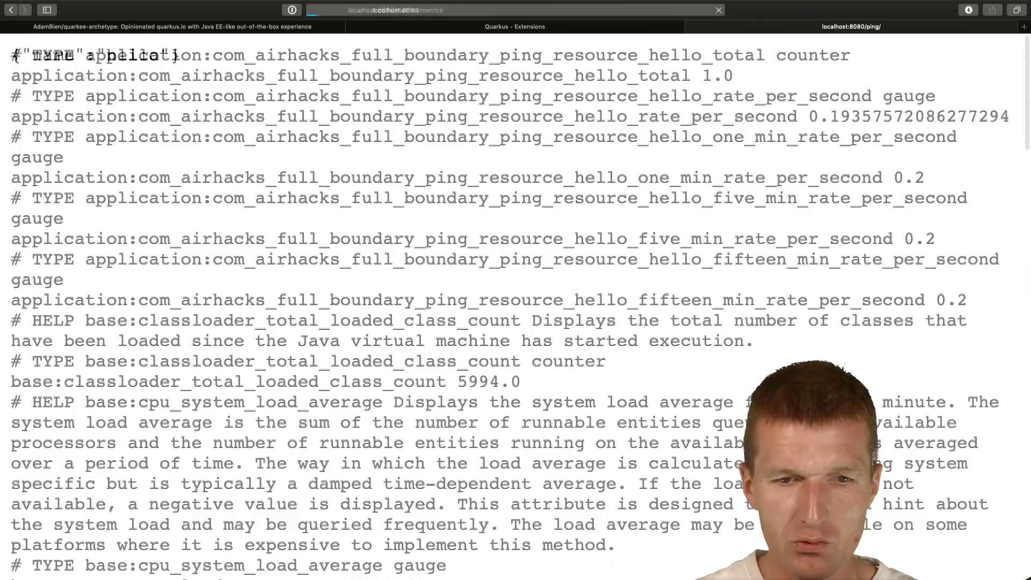
# Try /metrics/application, then return to the full metrics listing.
pyautogui.press('super+l')
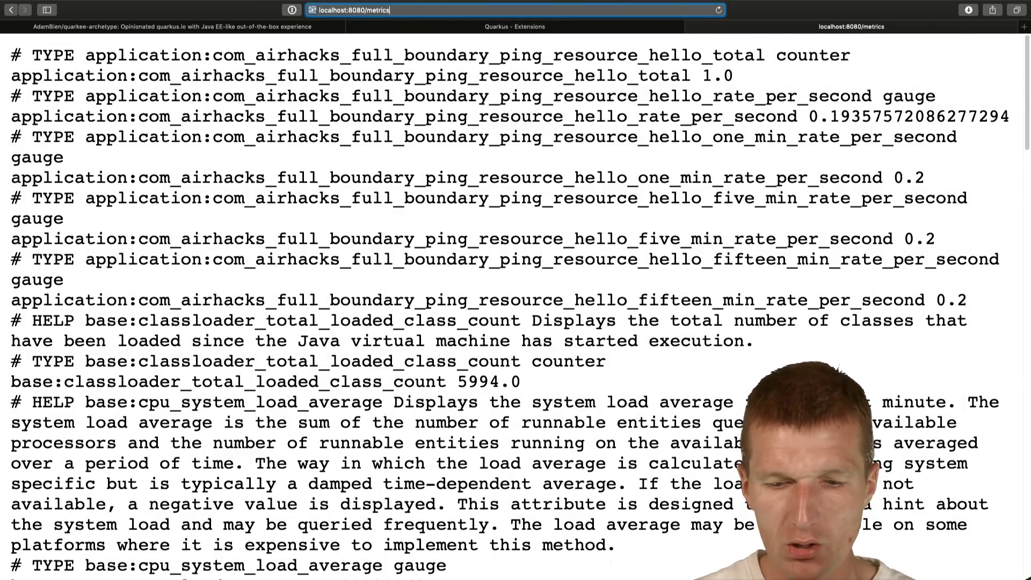
pyautogui.write('/application')
pyautogui.press('Return')
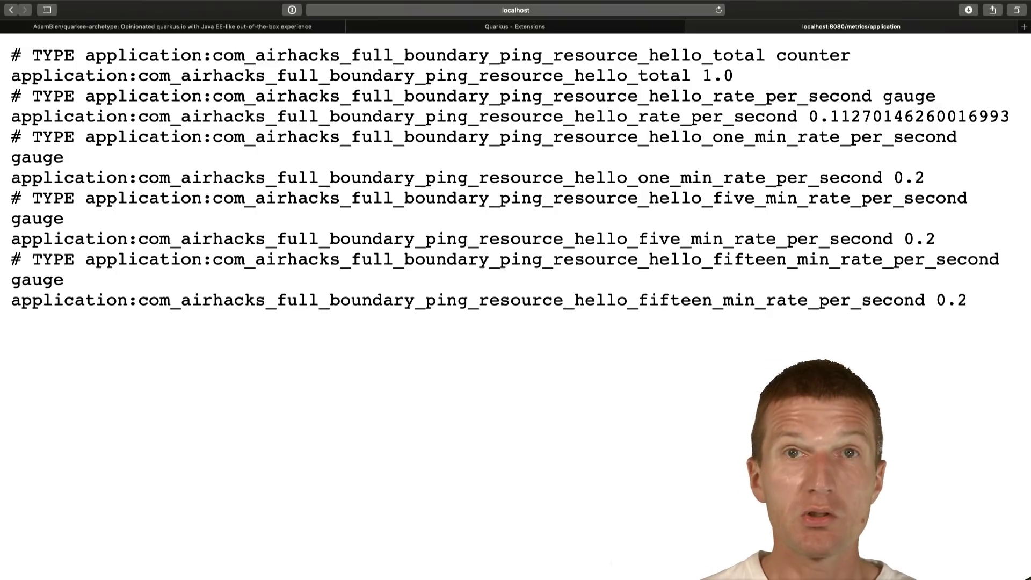
pyautogui.press('super+bracketleft')
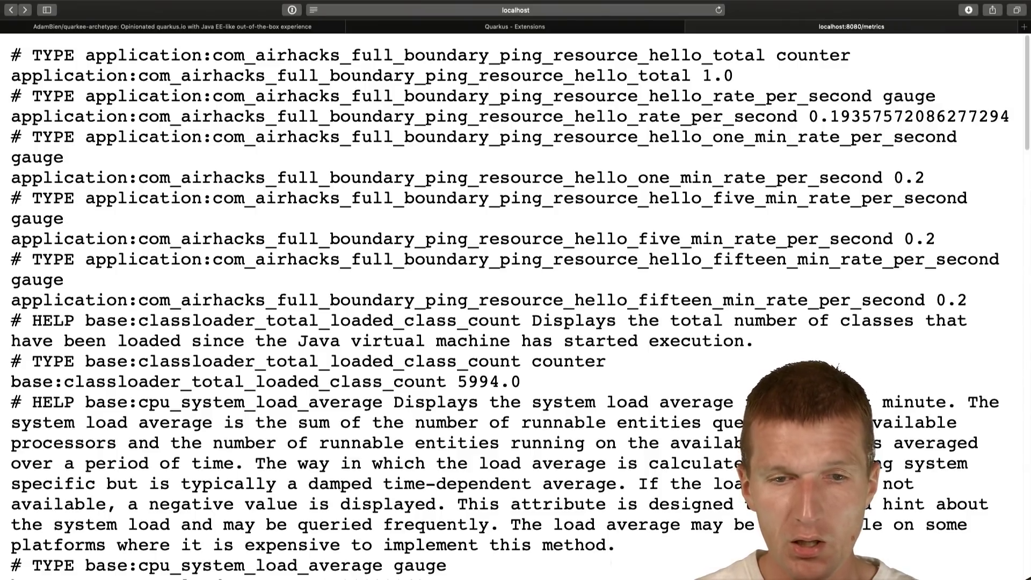
pyautogui.click(615, 10)
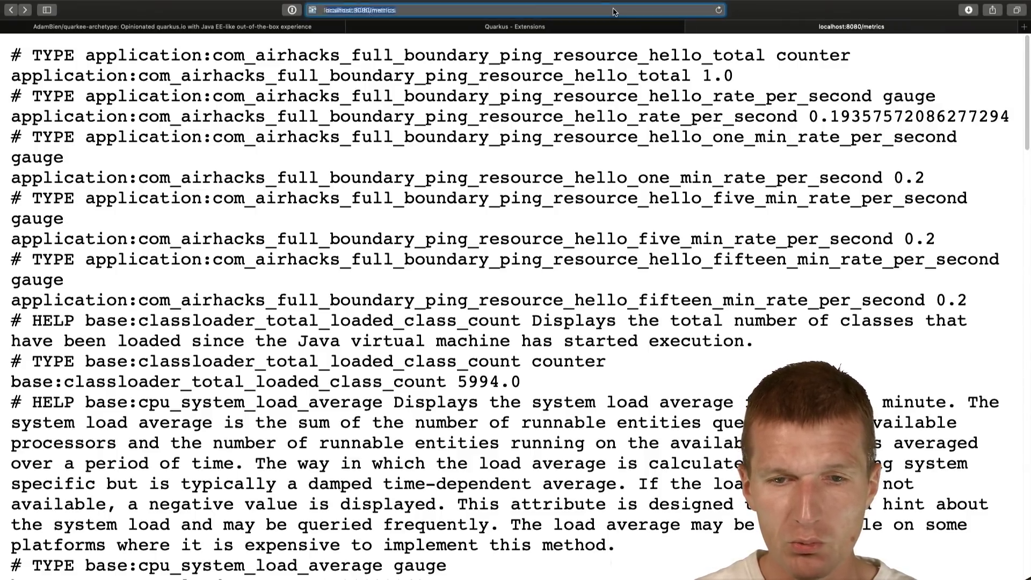
pyautogui.click(429, 11)
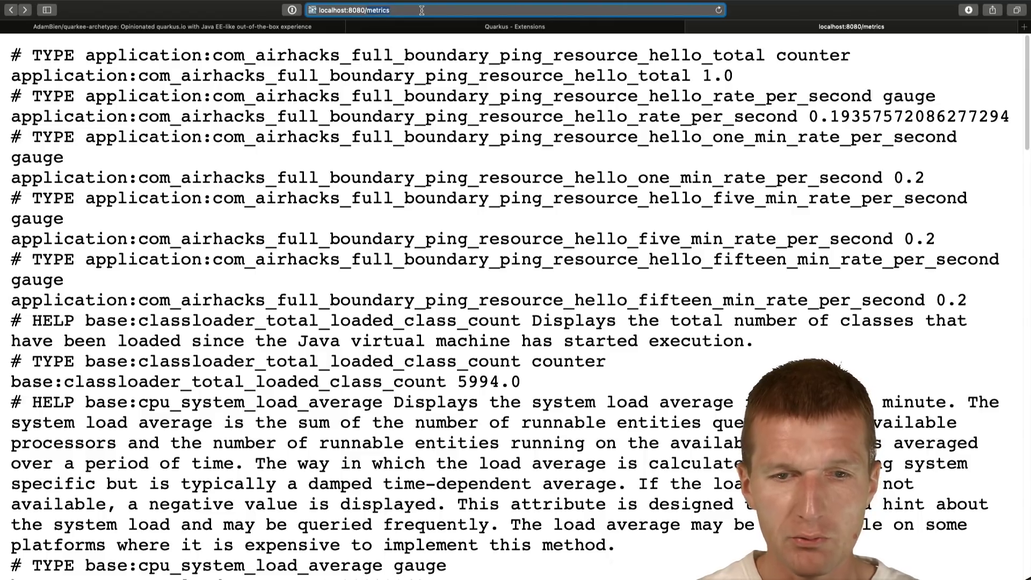
pyautogui.write('swagger-ui/')
# Open localhost:8080/swagger-ui and execute GET /ping, getting code 200 with name: hello.
pyautogui.press('Return')
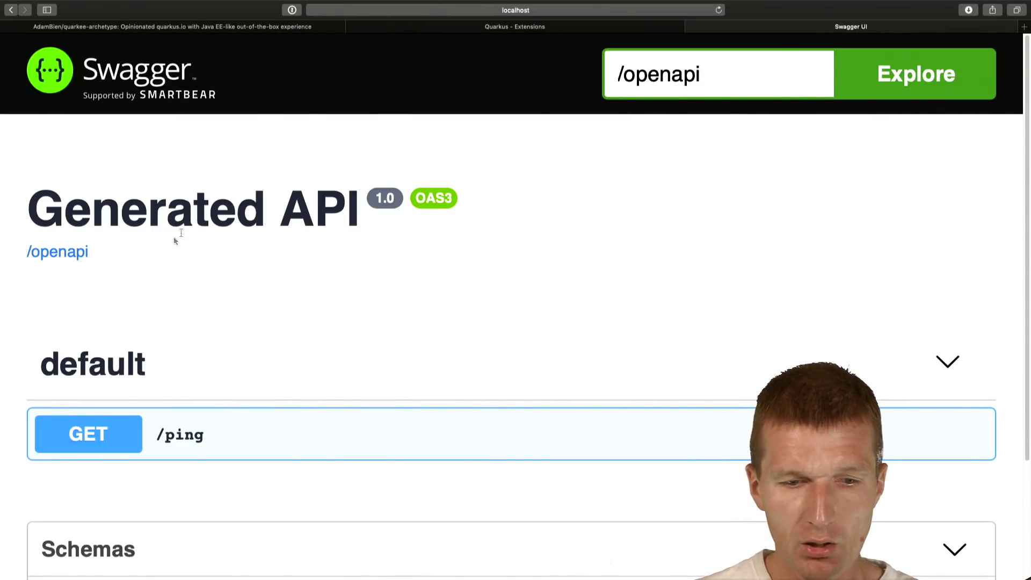
pyautogui.click(121, 435)
pyautogui.scroll(-5, 510, 380)
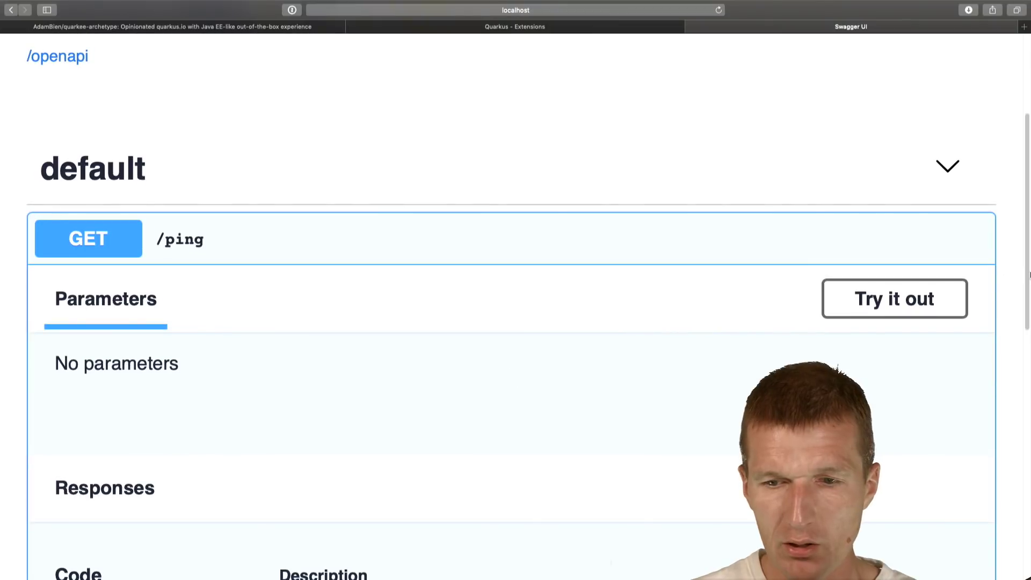
pyautogui.click(894, 299)
pyautogui.scroll(-4, 752, 278)
pyautogui.click(537, 292)
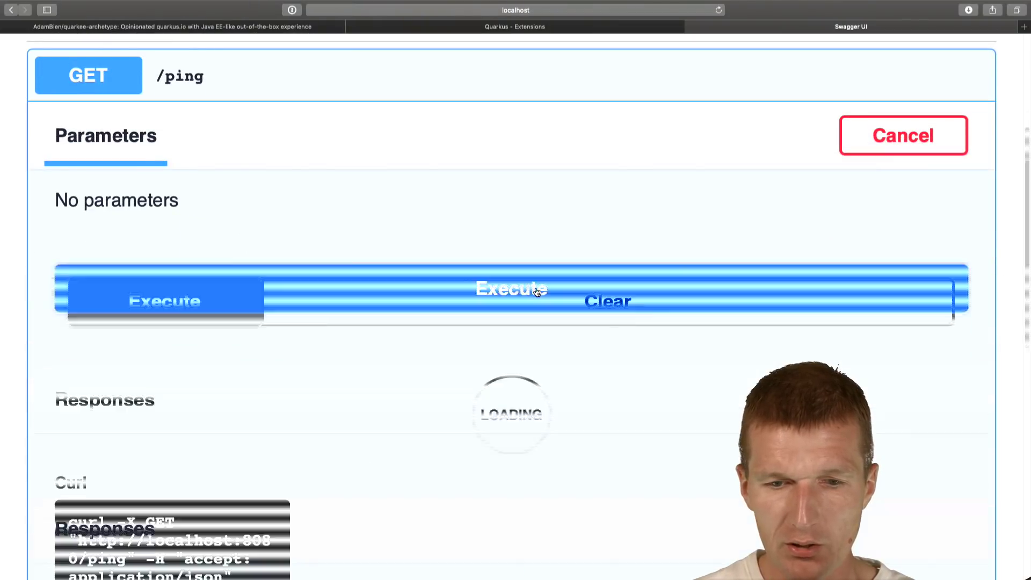
pyautogui.scroll(-5, 641, 402)
pyautogui.scroll(-2, 640, 403)
pyautogui.scroll(-1, 358, 484)
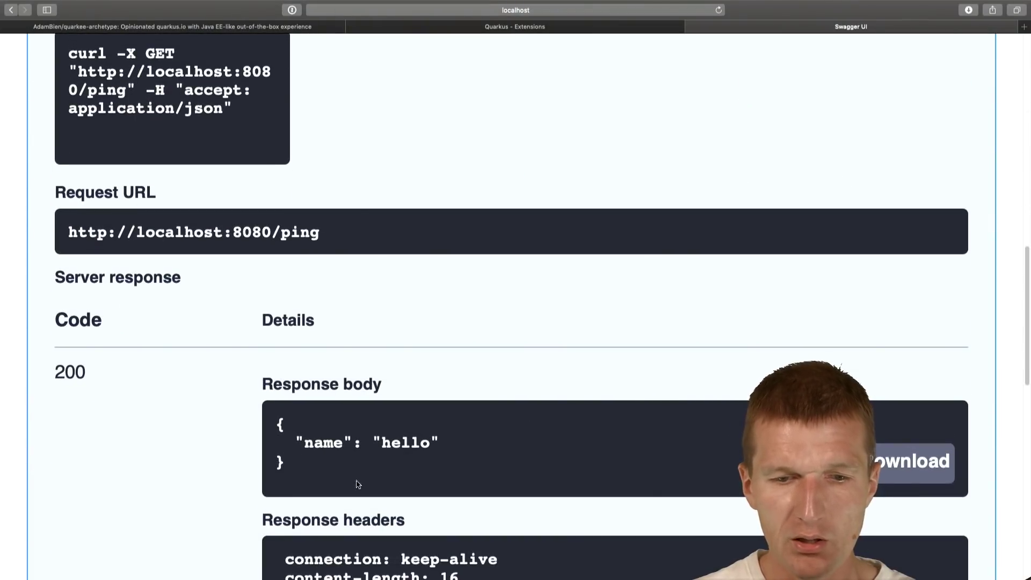